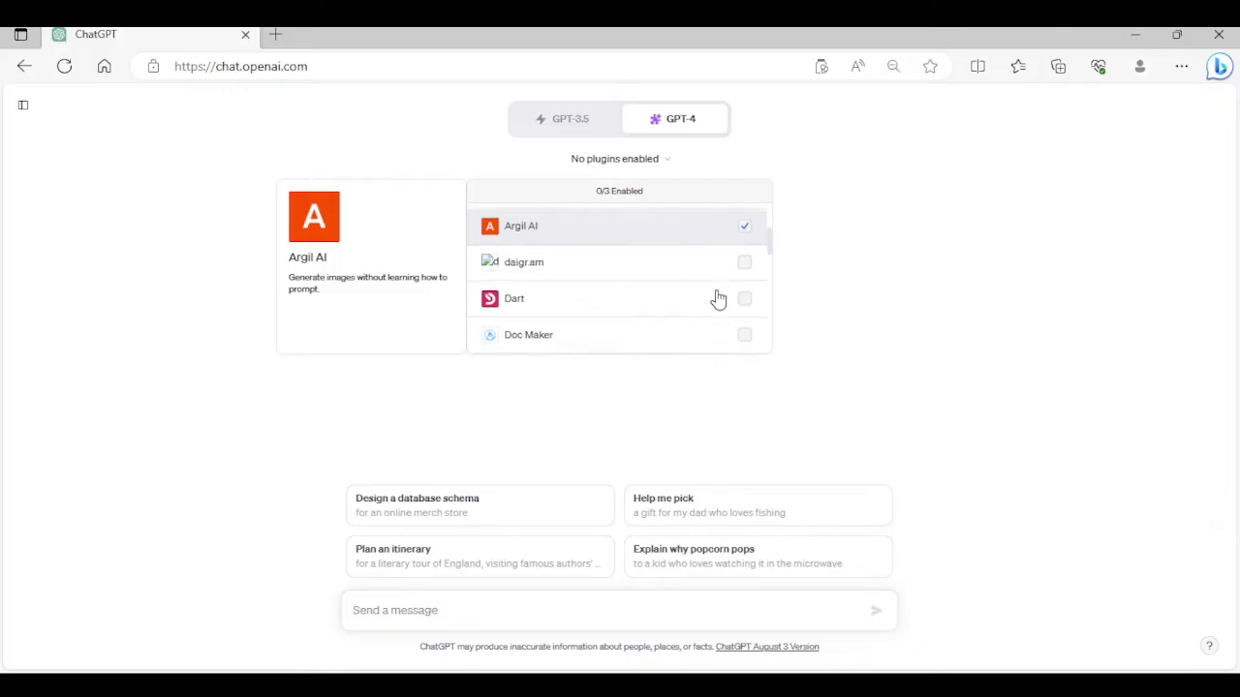
Look through the list of installed plugins, from Smart Slides to World News, and check their descriptions
scroll(718, 298, "down", 2)
scroll(705, 298, "down", 2)
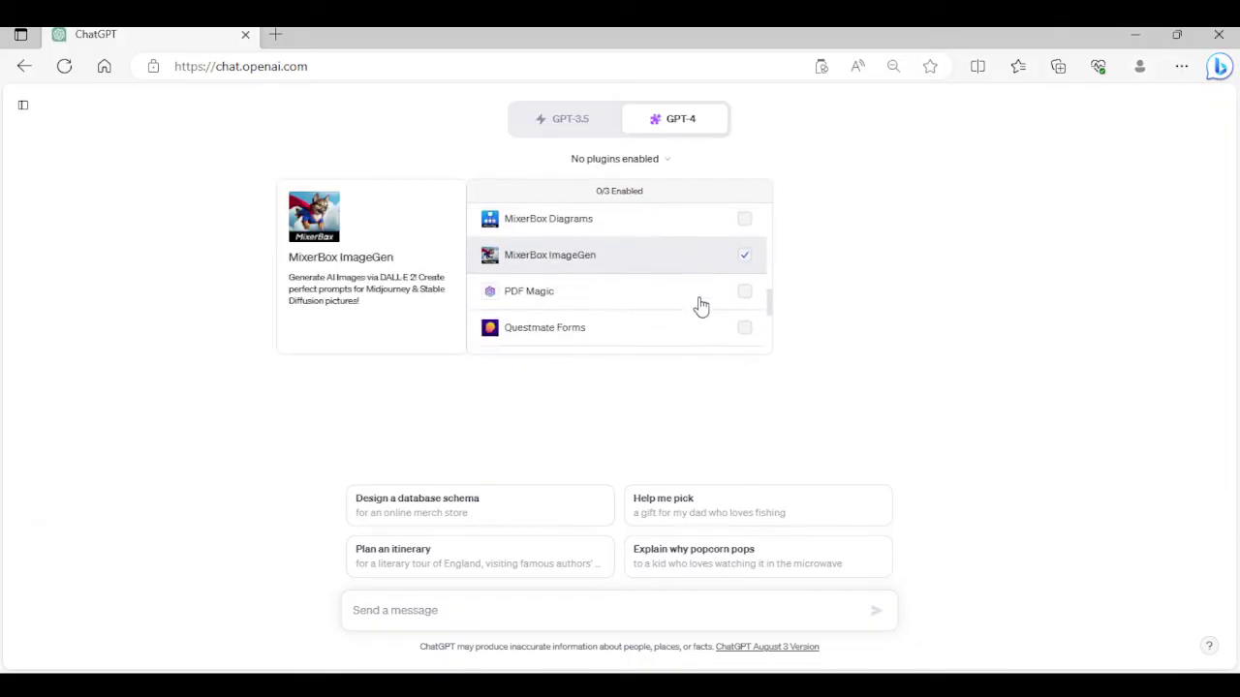
scroll(699, 309, "down", 1)
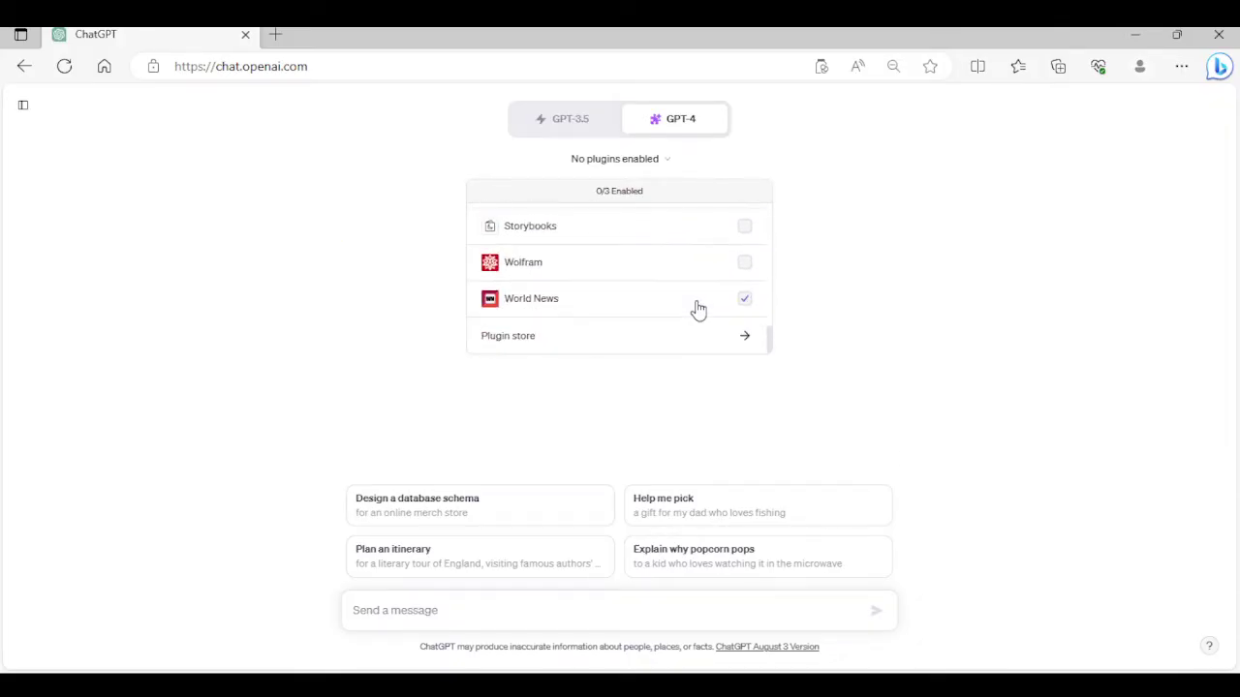
scroll(670, 282, "up", 1)
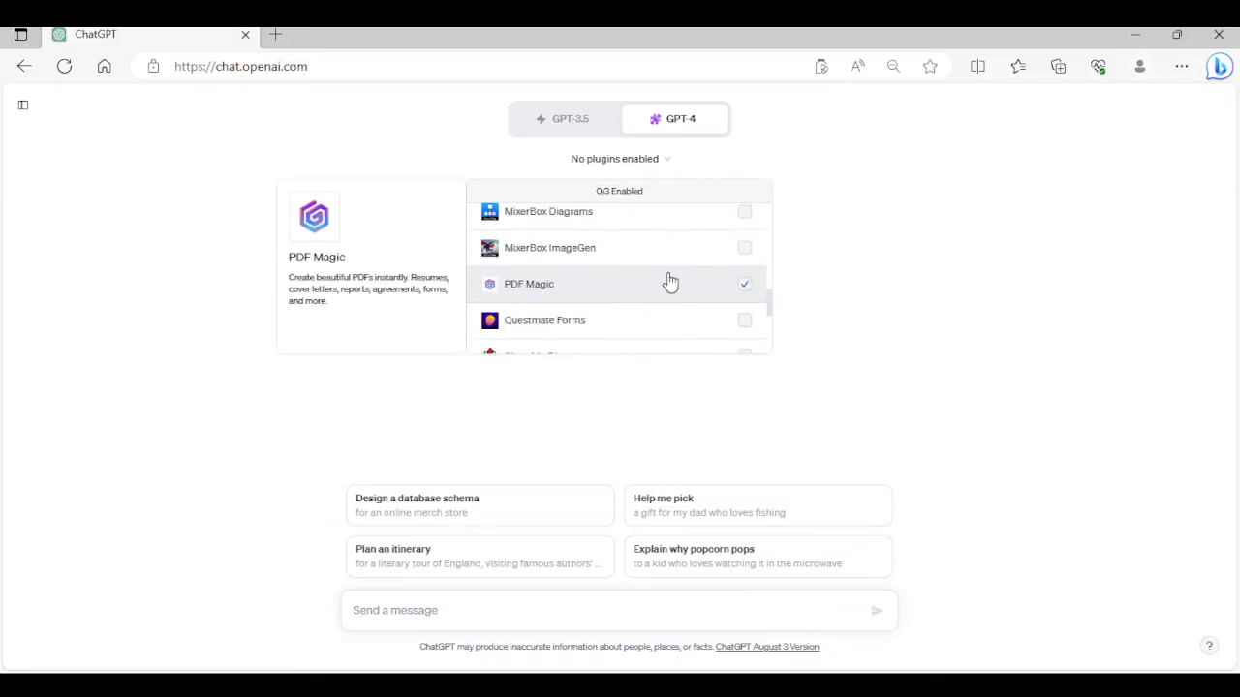
scroll(669, 280, "up", 5)
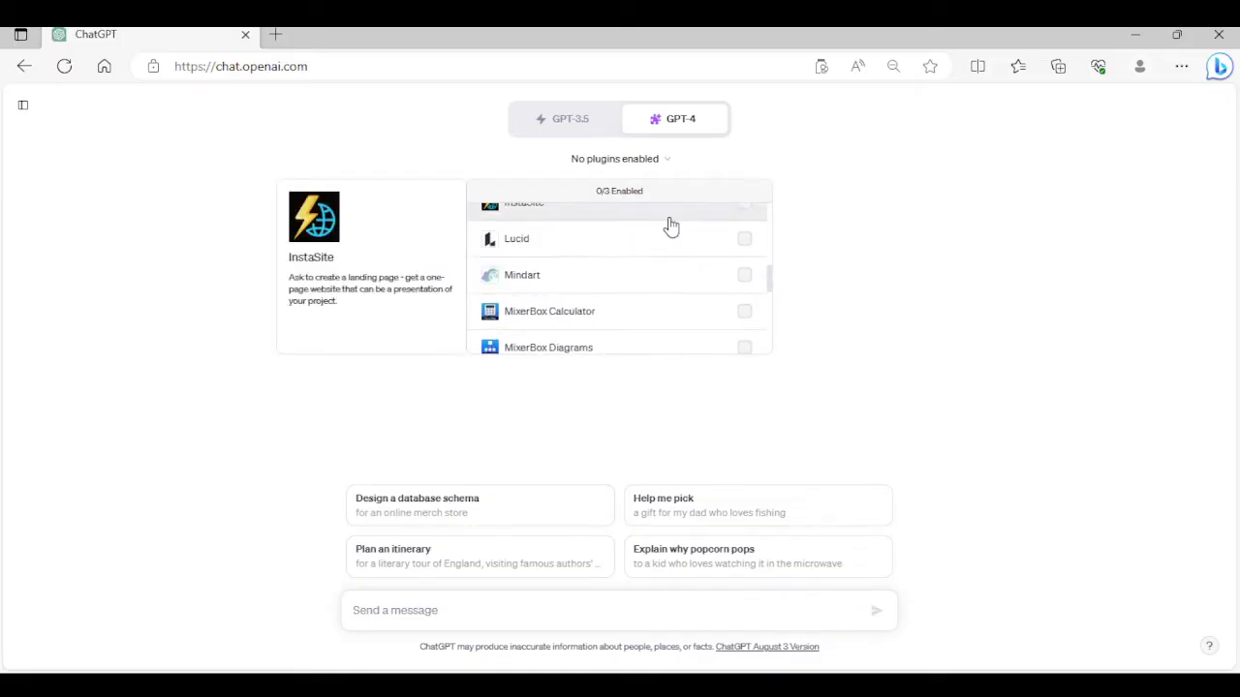
scroll(658, 255, "up", 6)
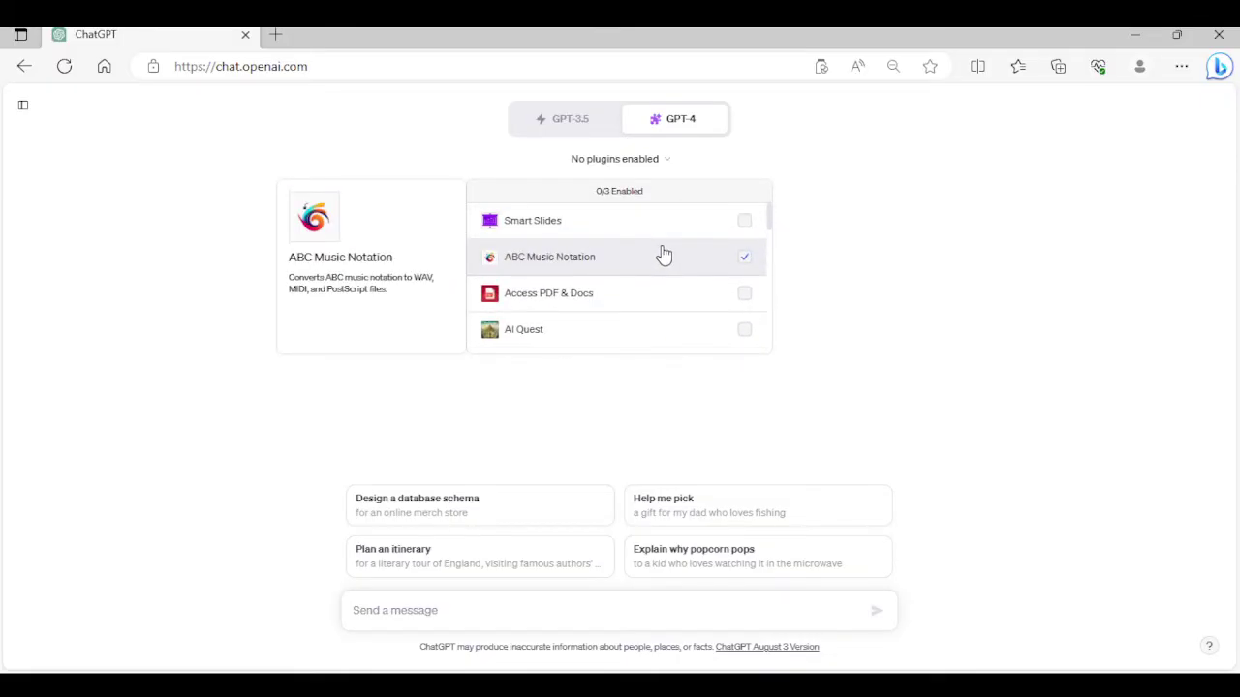
scroll(687, 307, "down", 7)
scroll(679, 303, "up", 1)
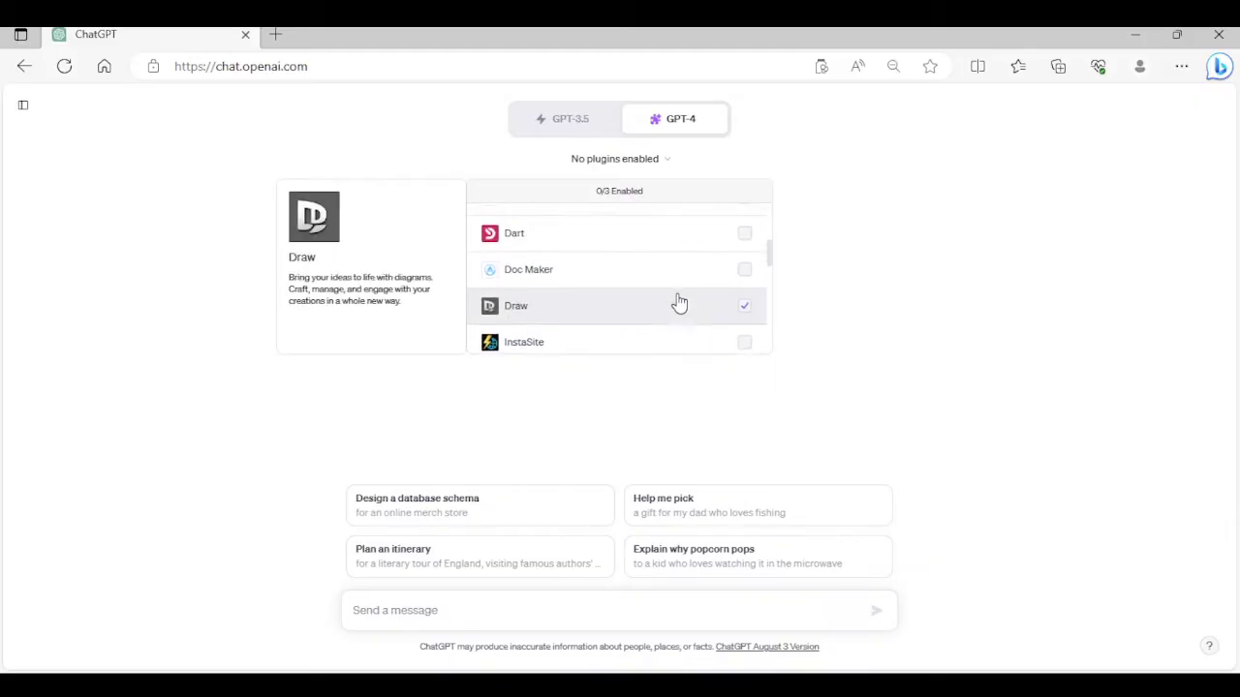
scroll(562, 329, "up", 1)
scroll(562, 319, "down", 1)
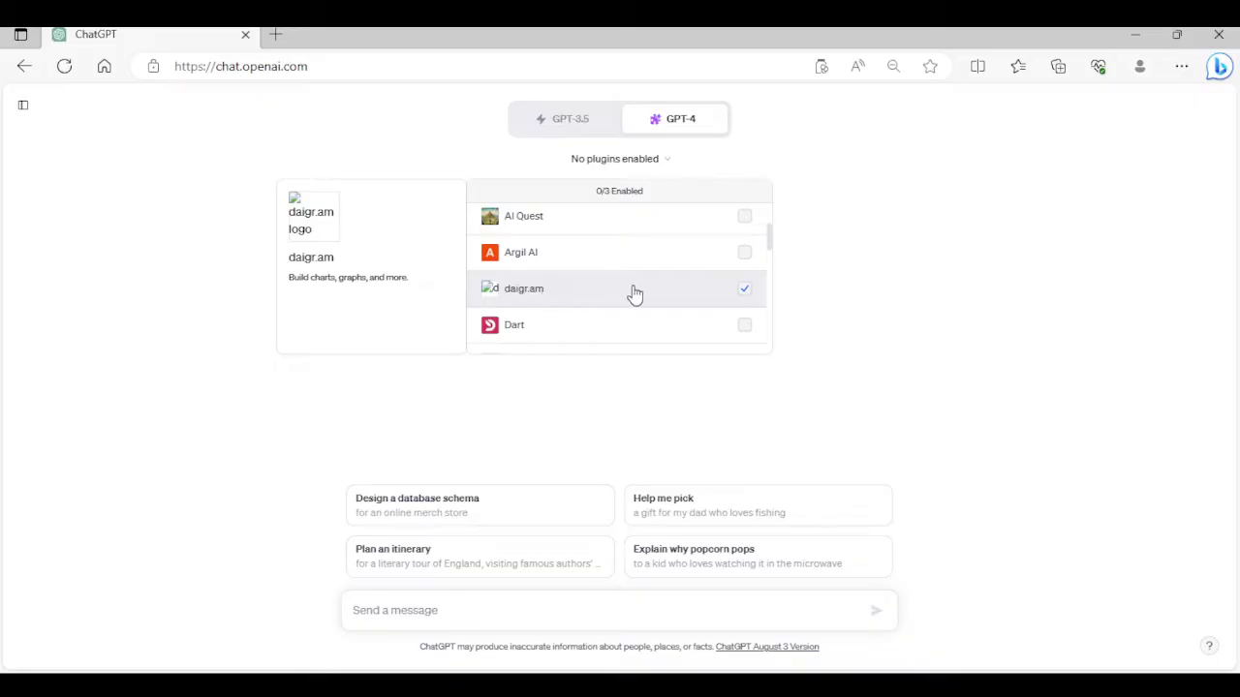
scroll(649, 300, "down", 12)
scroll(646, 299, "down", 2)
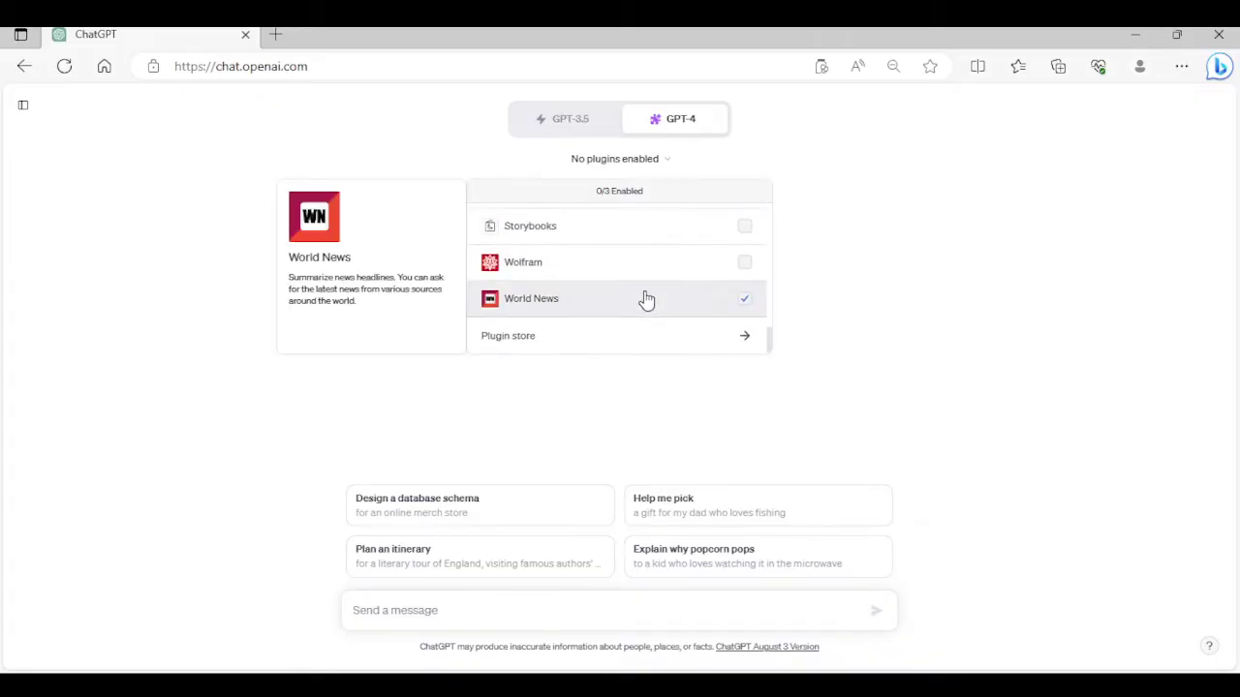
Search the plugin store for "diagra" and install the Diagrams and Whimsical Diagrams plugins
left_click(571, 335)
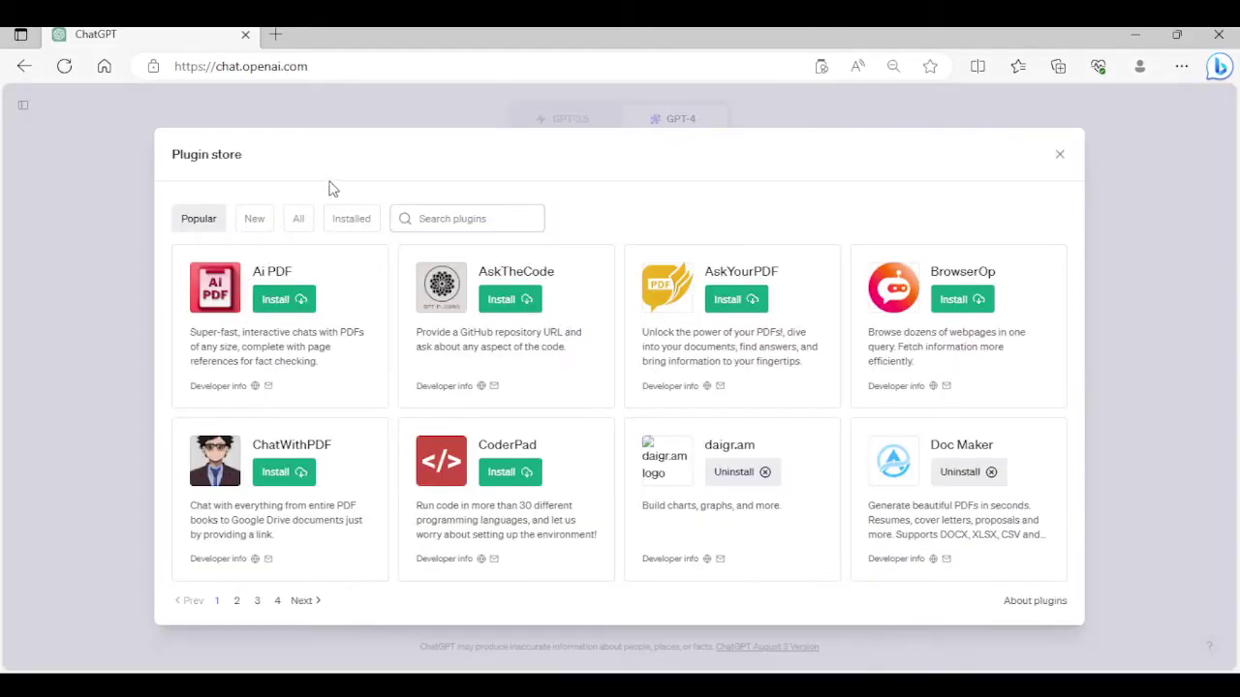
left_click(438, 217)
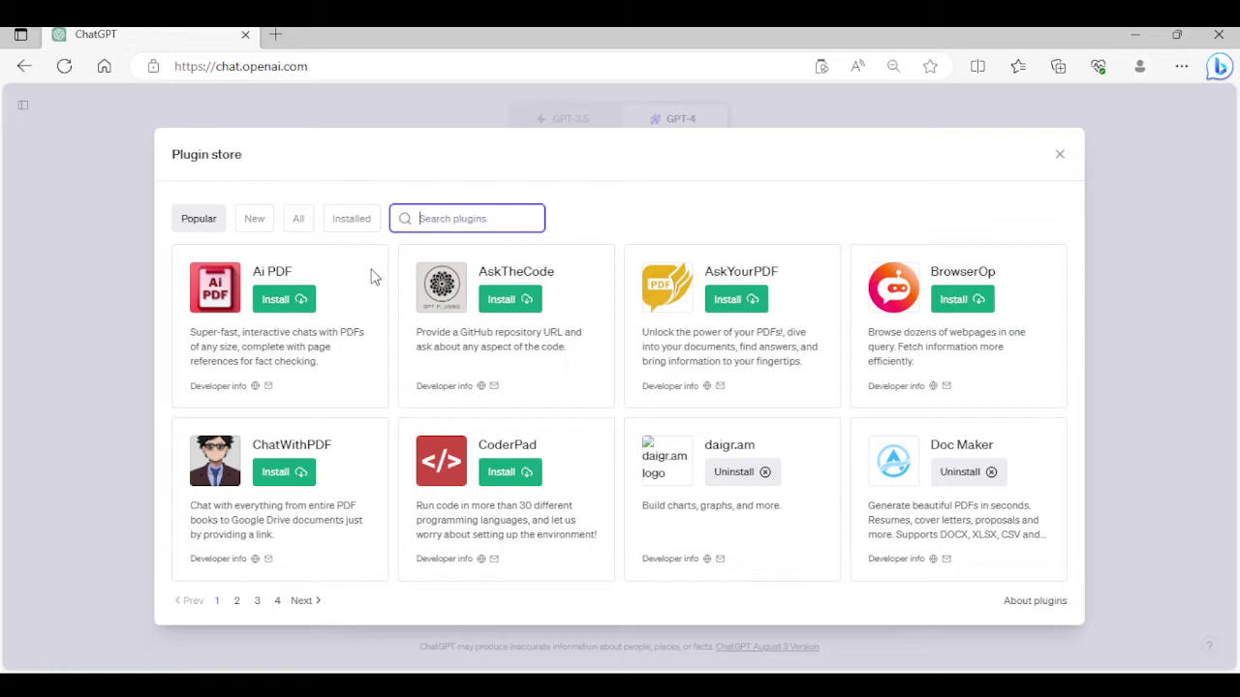
type("di")
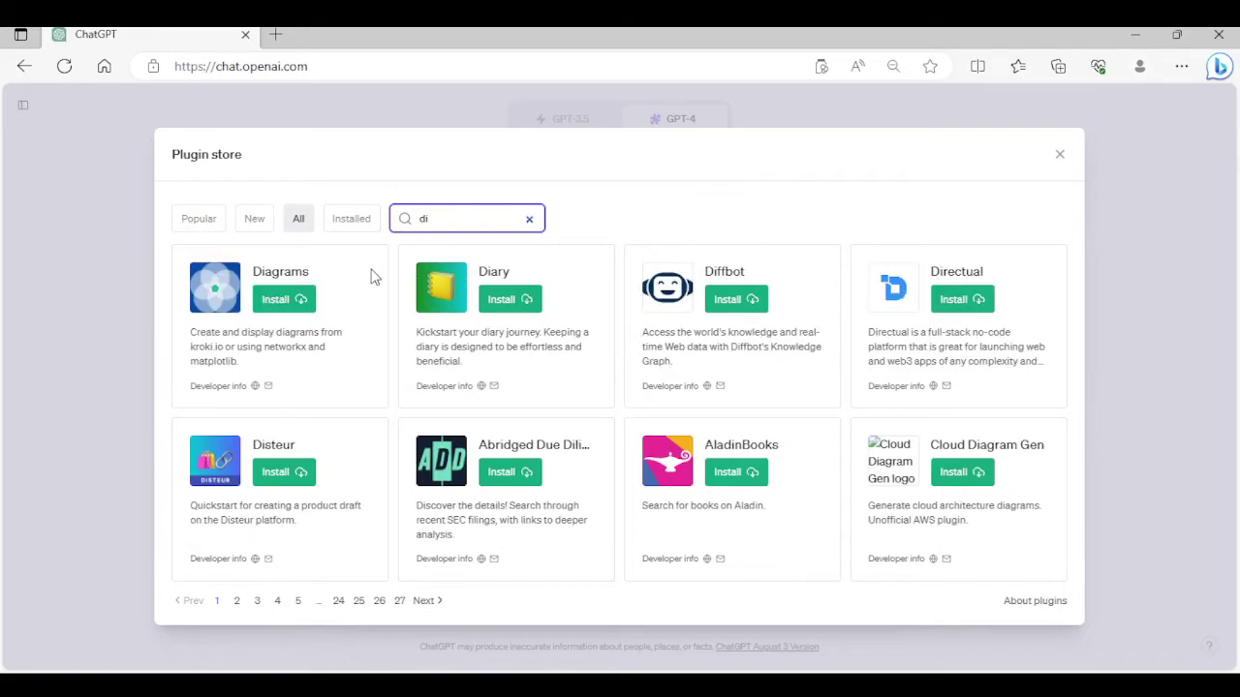
type("agra")
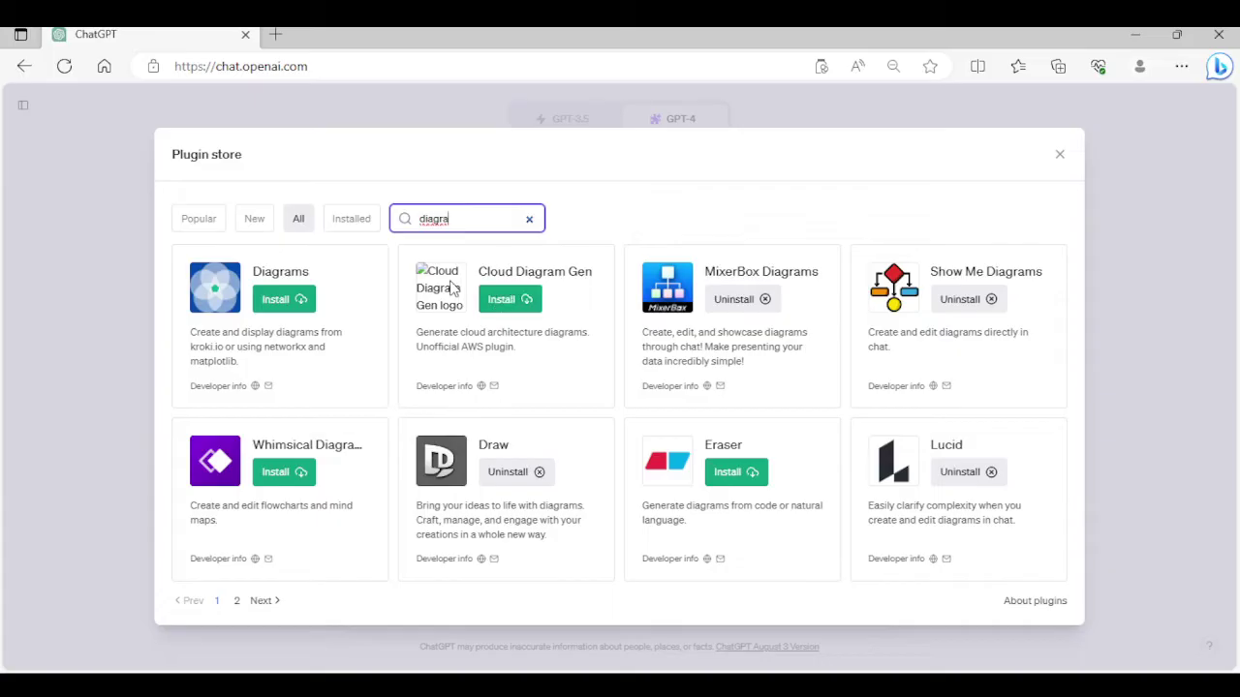
left_click(275, 302)
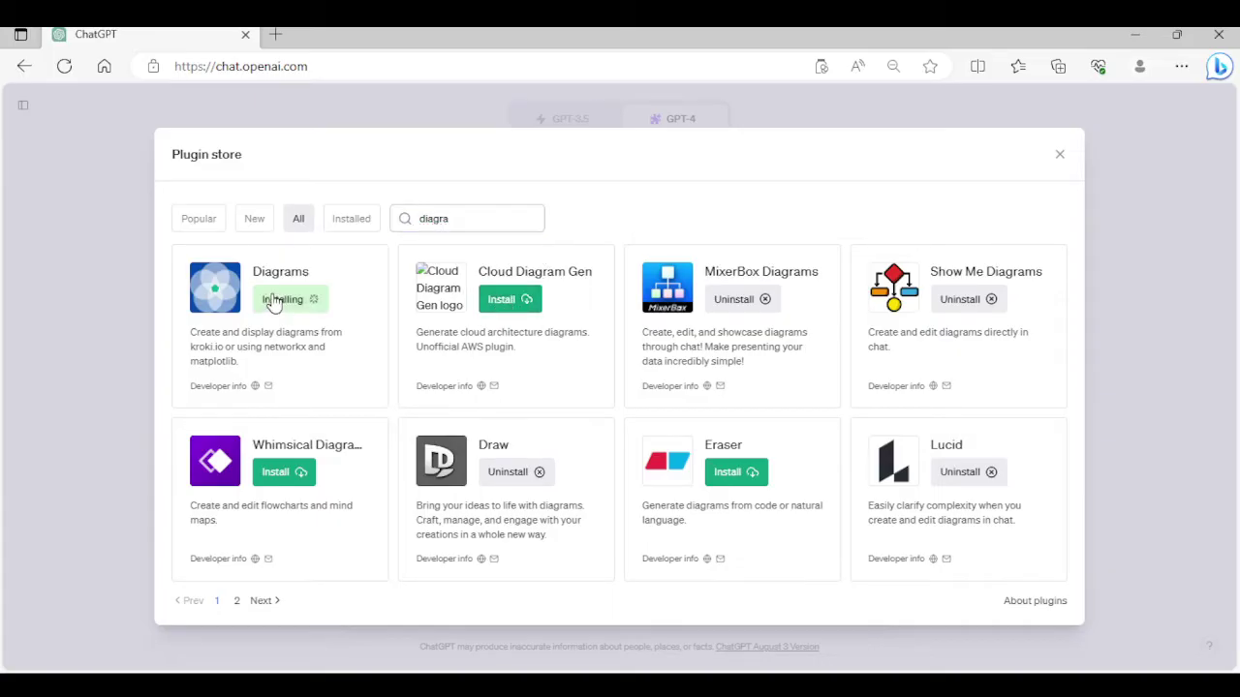
left_click(278, 473)
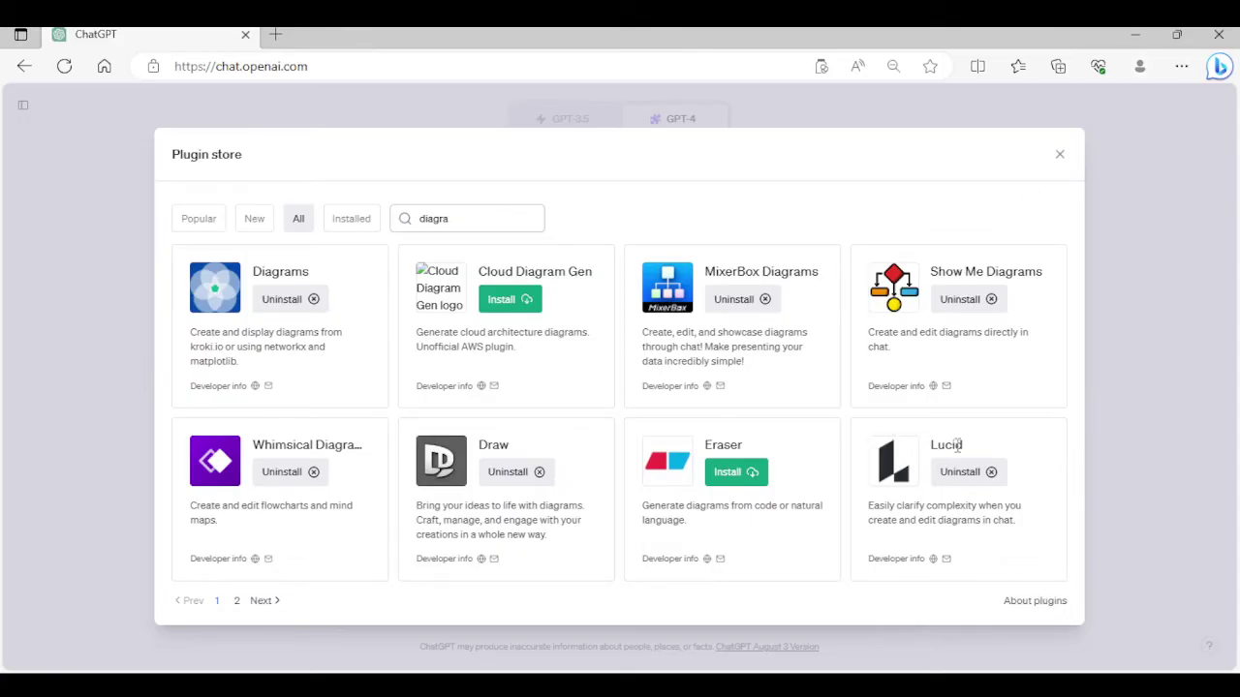
left_click(1059, 159)
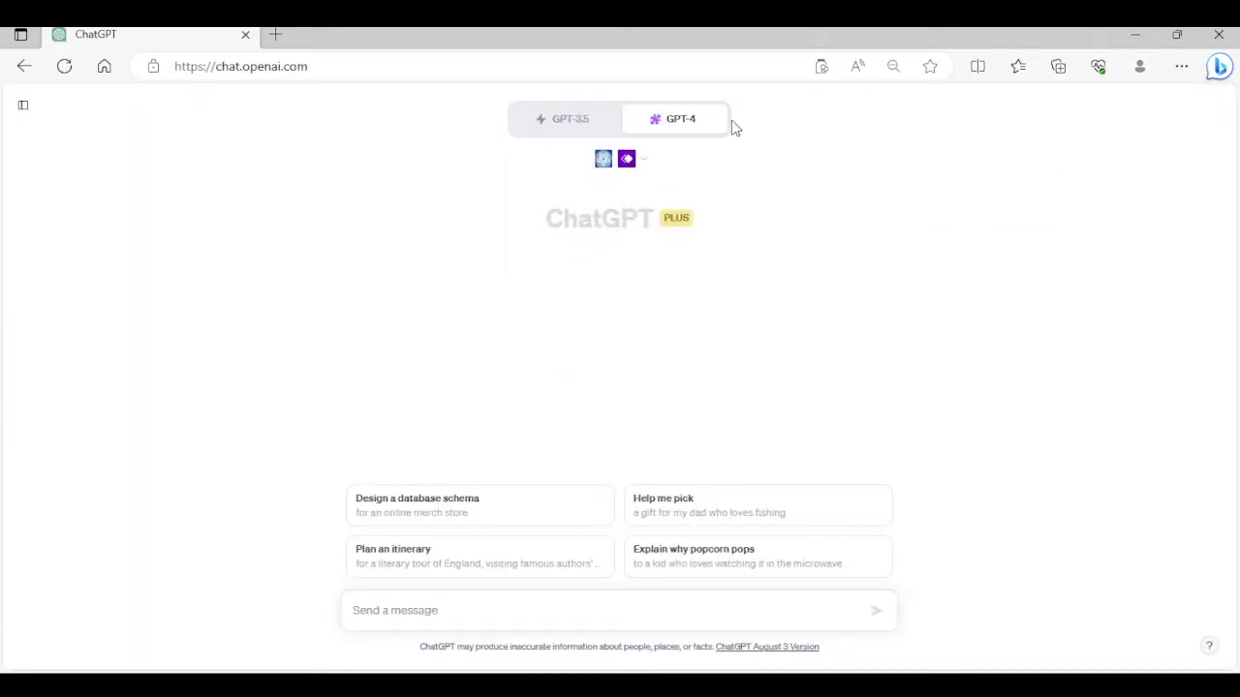
Enable the daigr.am plugin for the new GPT-4 chat, alongside the two newly installed plugins
left_click(657, 161)
scroll(630, 288, "up", 1)
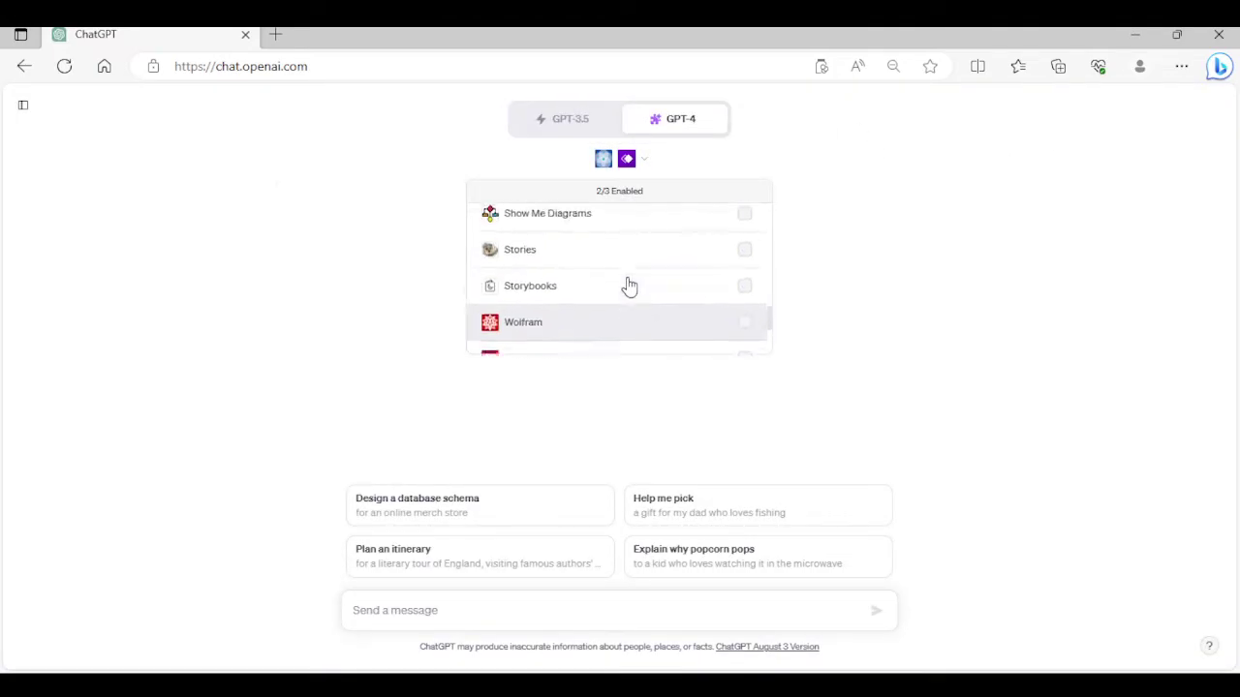
scroll(629, 286, "up", 10)
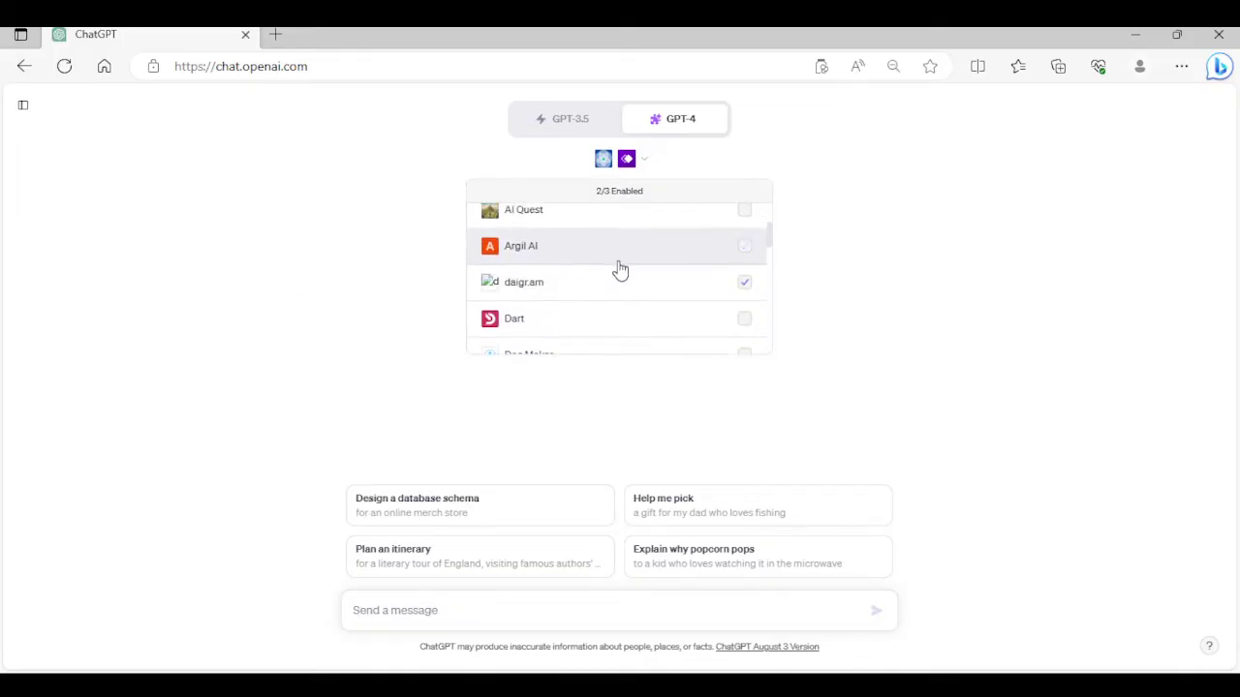
left_click(745, 288)
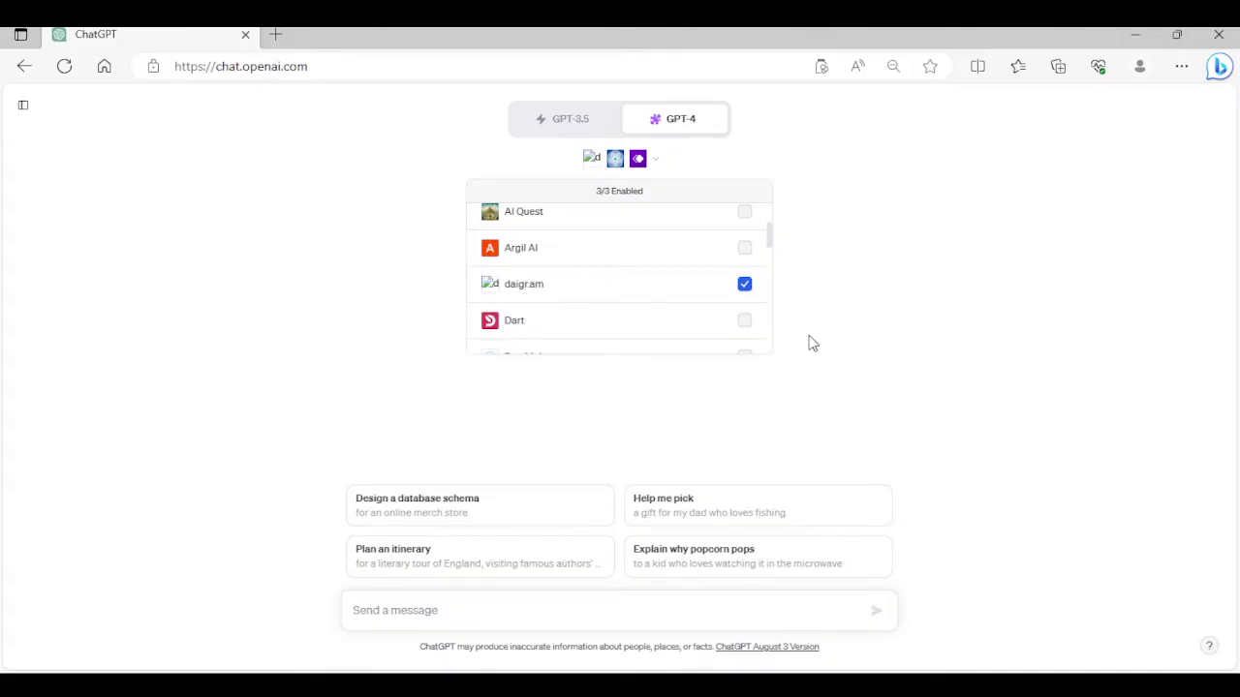
left_click(867, 390)
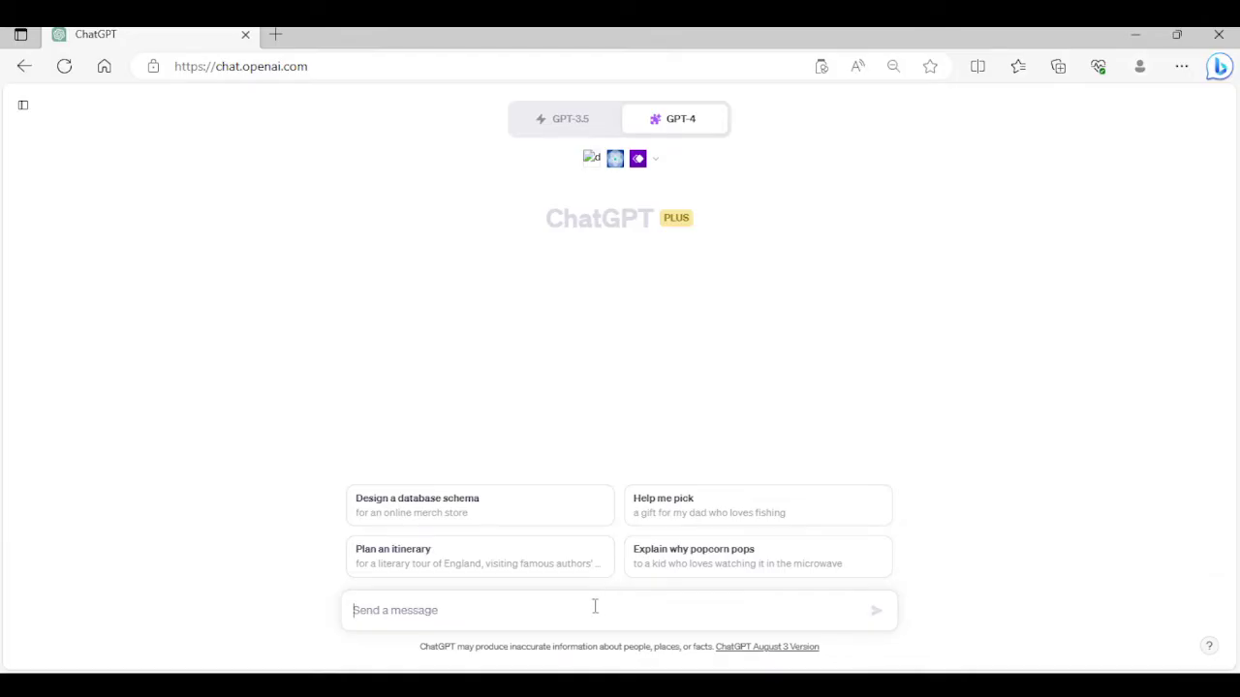
Send the prompt "Create a histogram with dummy data"
scroll(329, 511, "up", 5)
scroll(349, 506, "down", 4)
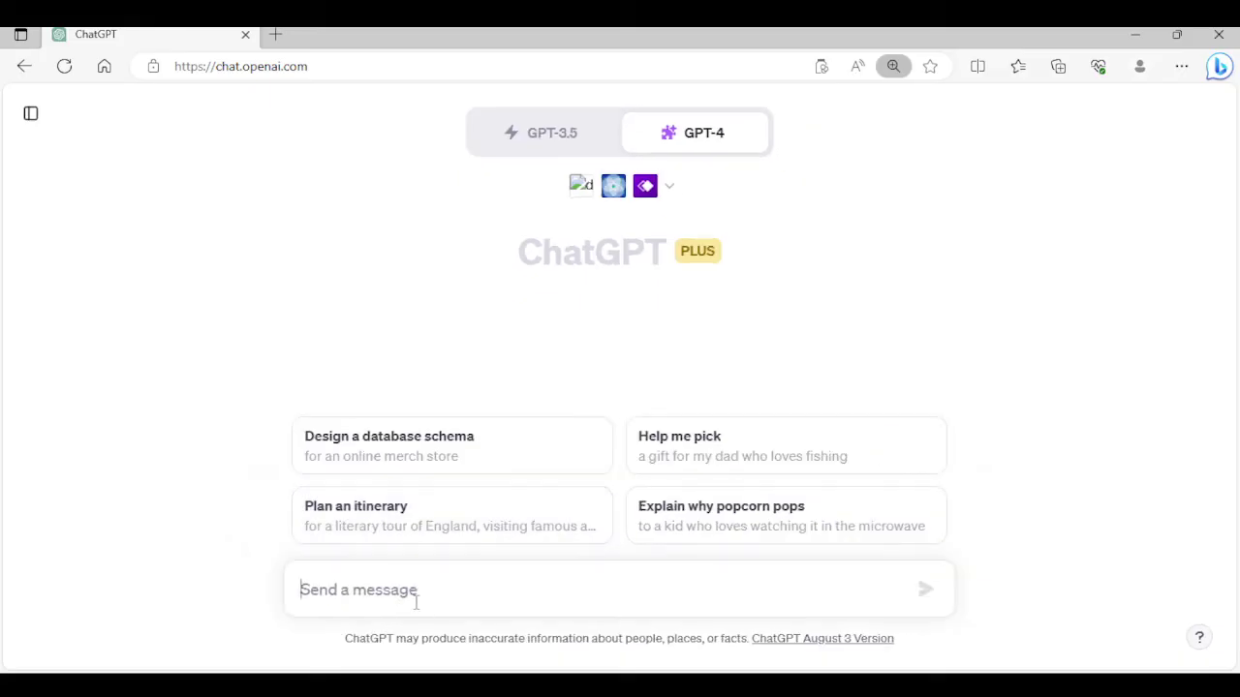
type("Create a h")
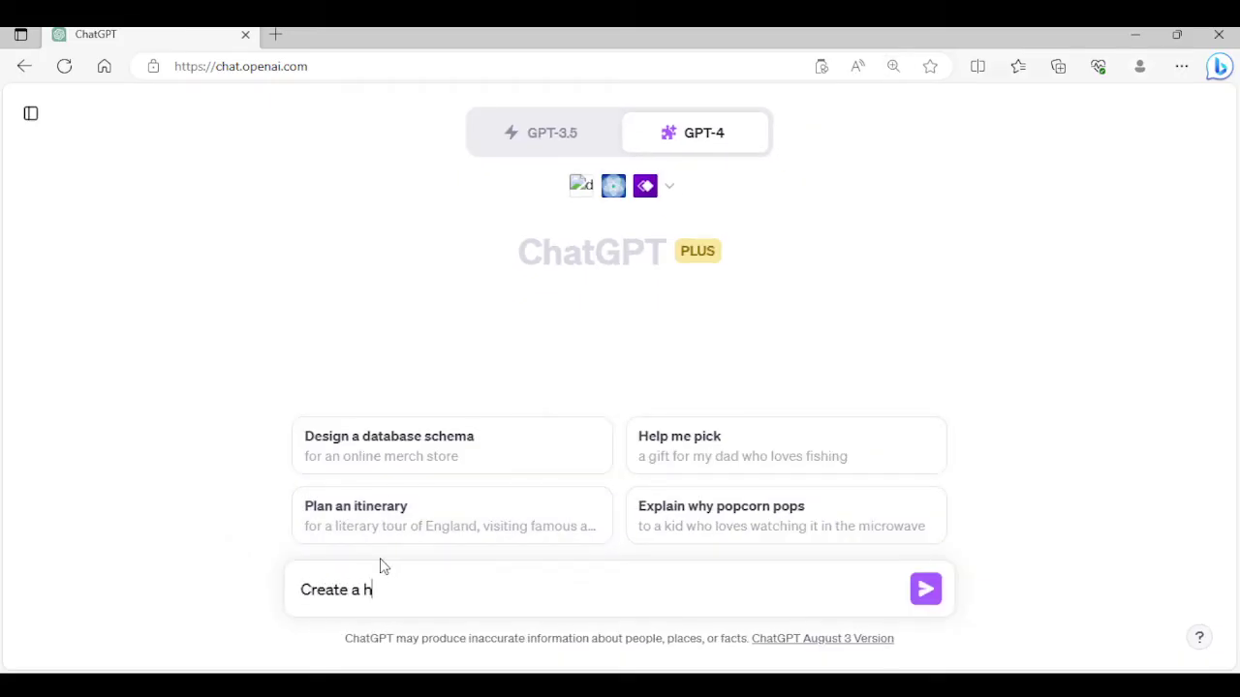
type("istogram with t")
type("ummy data")
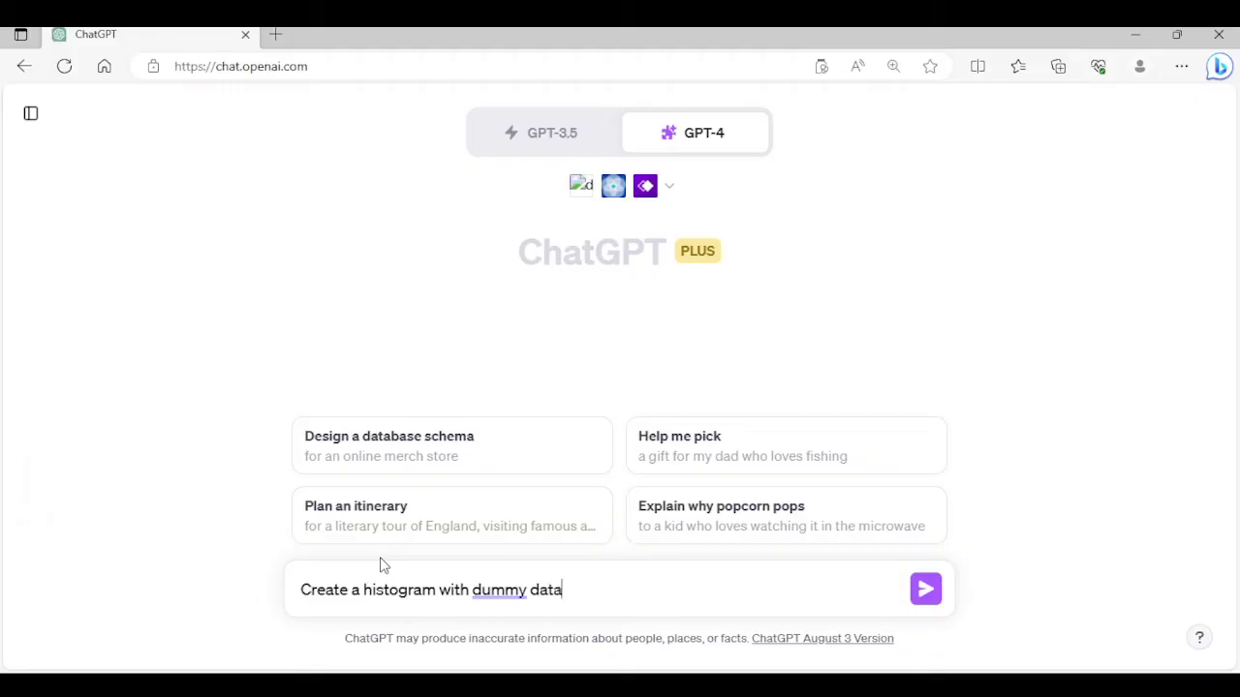
key("Return")
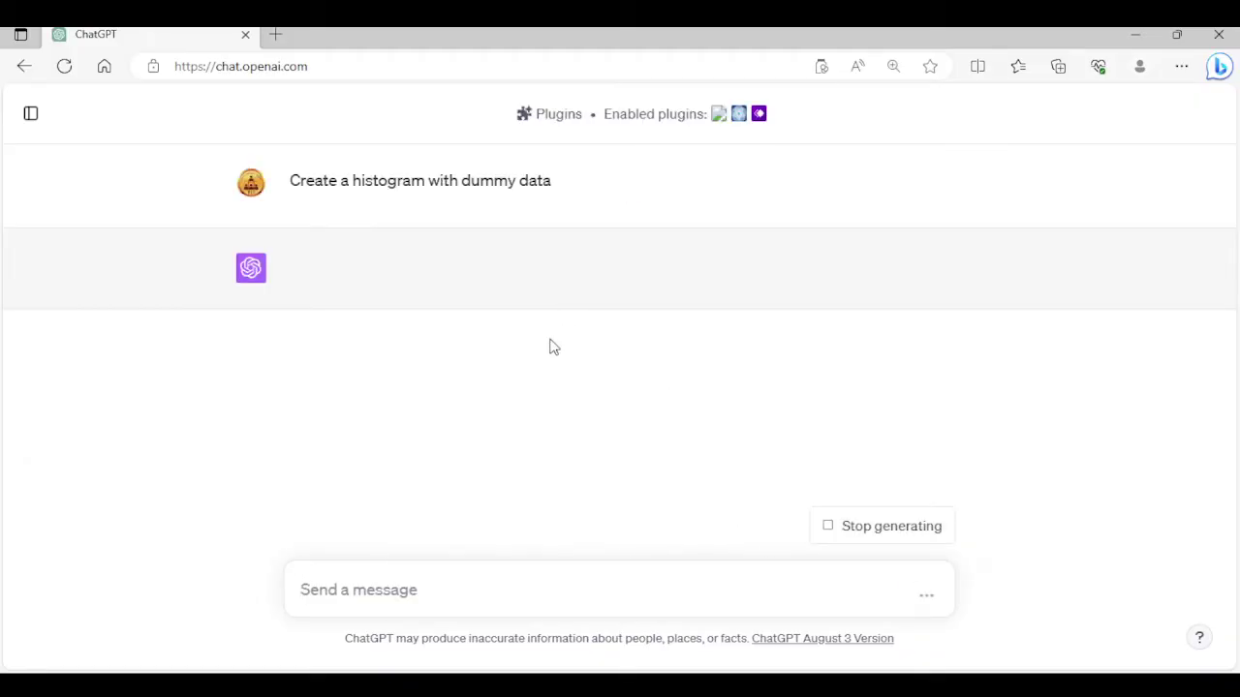
Check the generated histogram and send the follow-up prompt "Create a pie chart"
key("ctrl+minus")
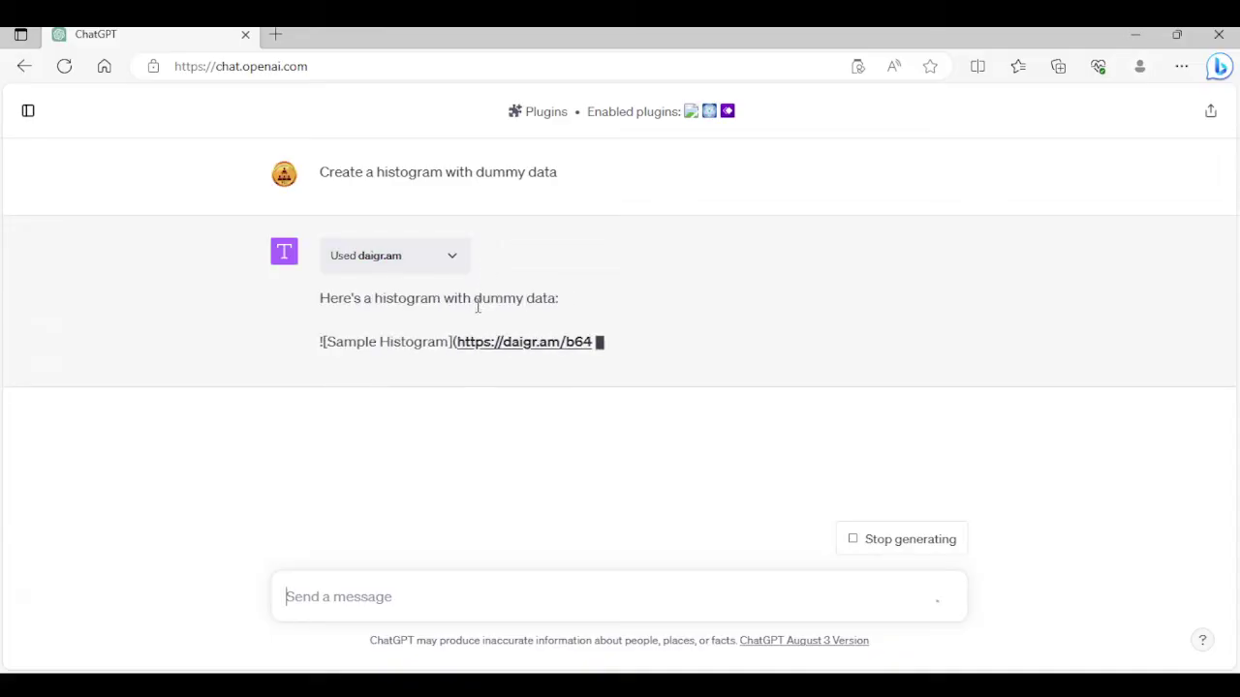
scroll(598, 361, "up", 3)
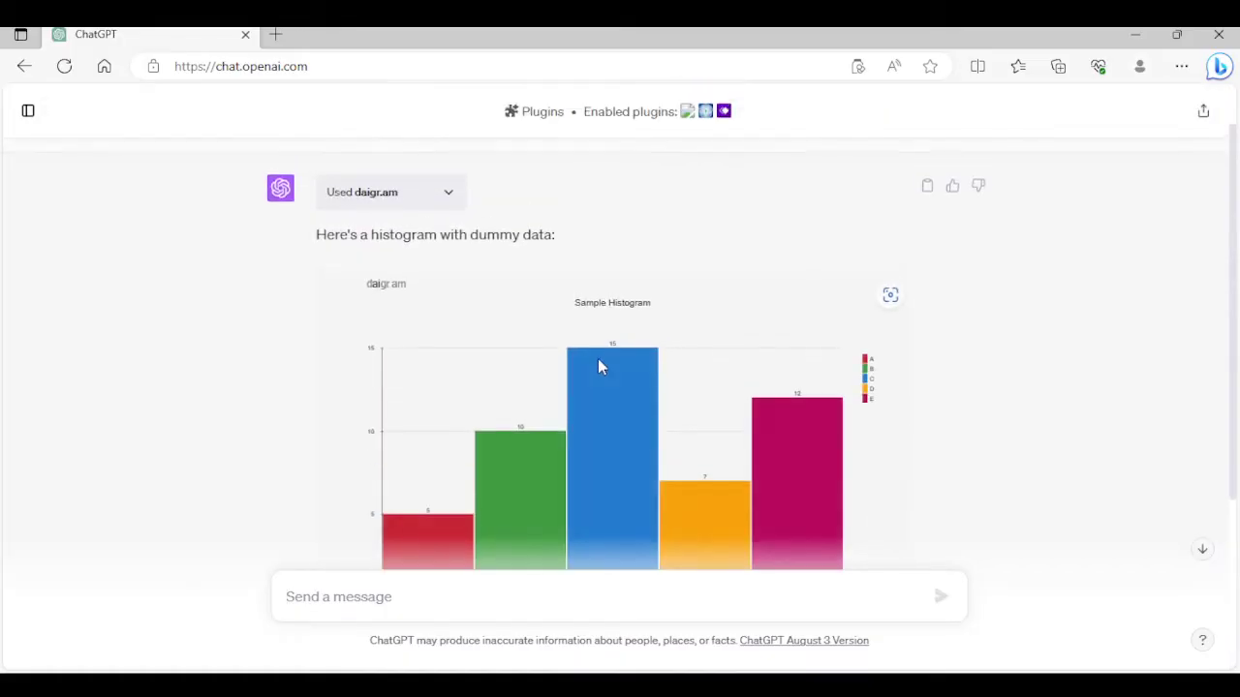
scroll(685, 404, "down", 1)
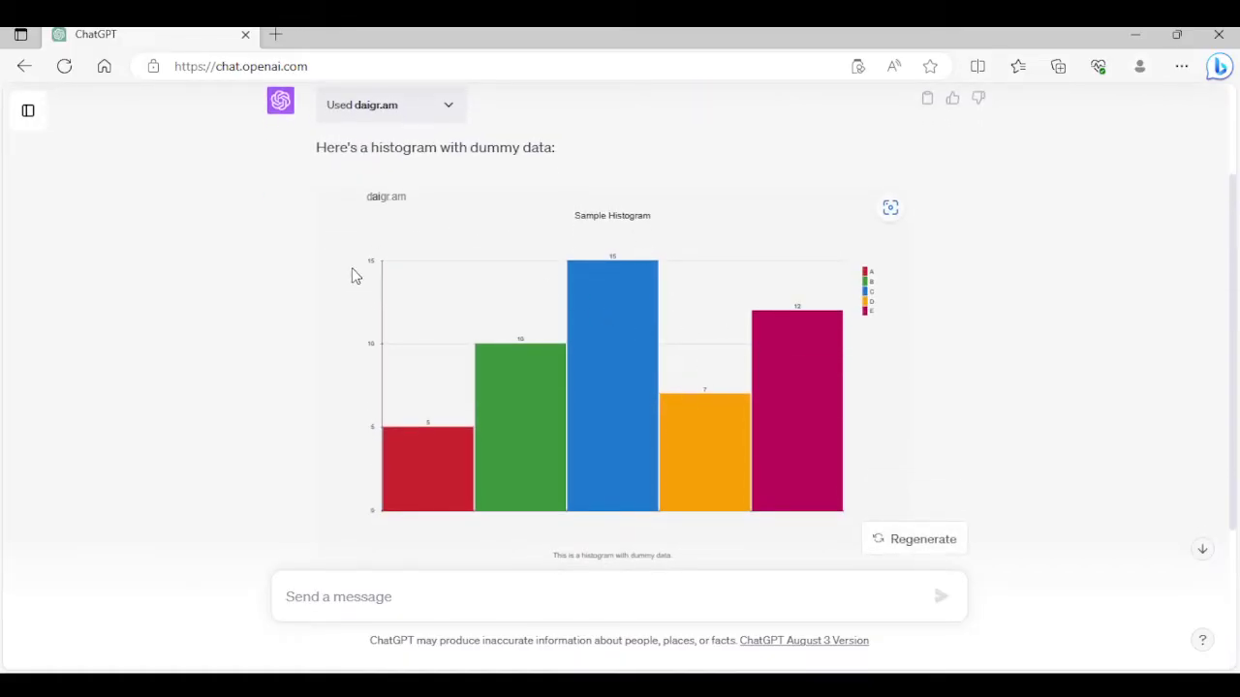
scroll(512, 290, "down", 3)
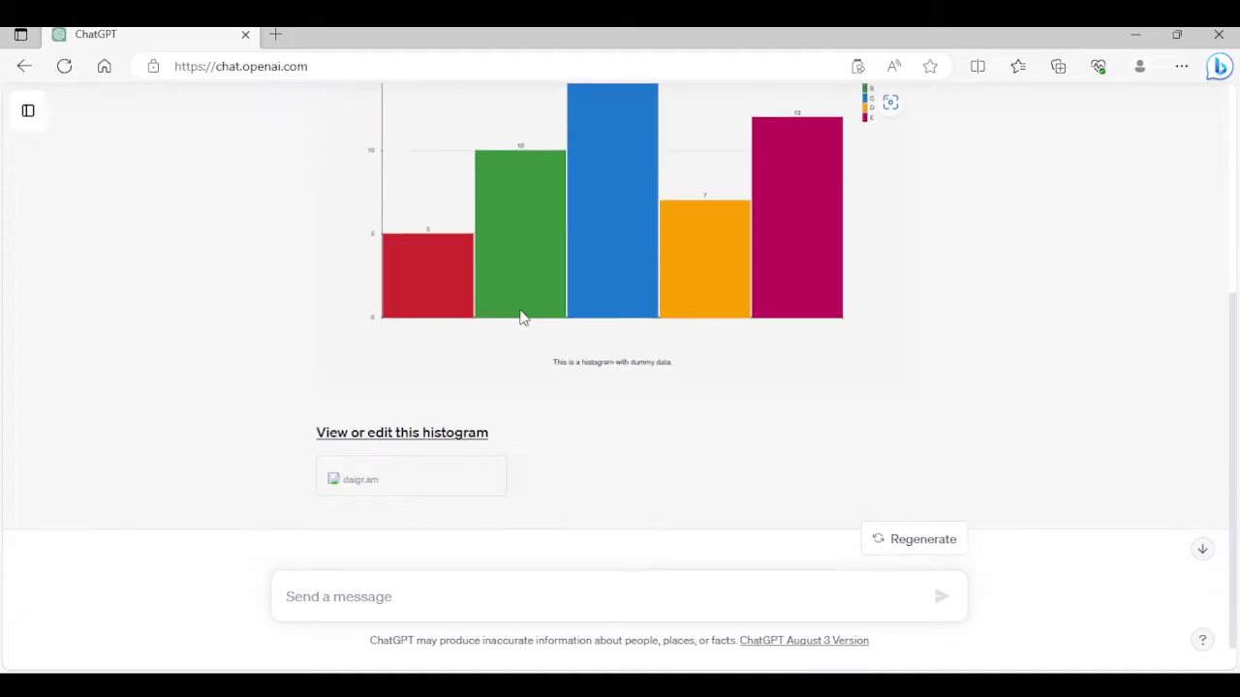
scroll(465, 436, "up", 1)
left_click(382, 587)
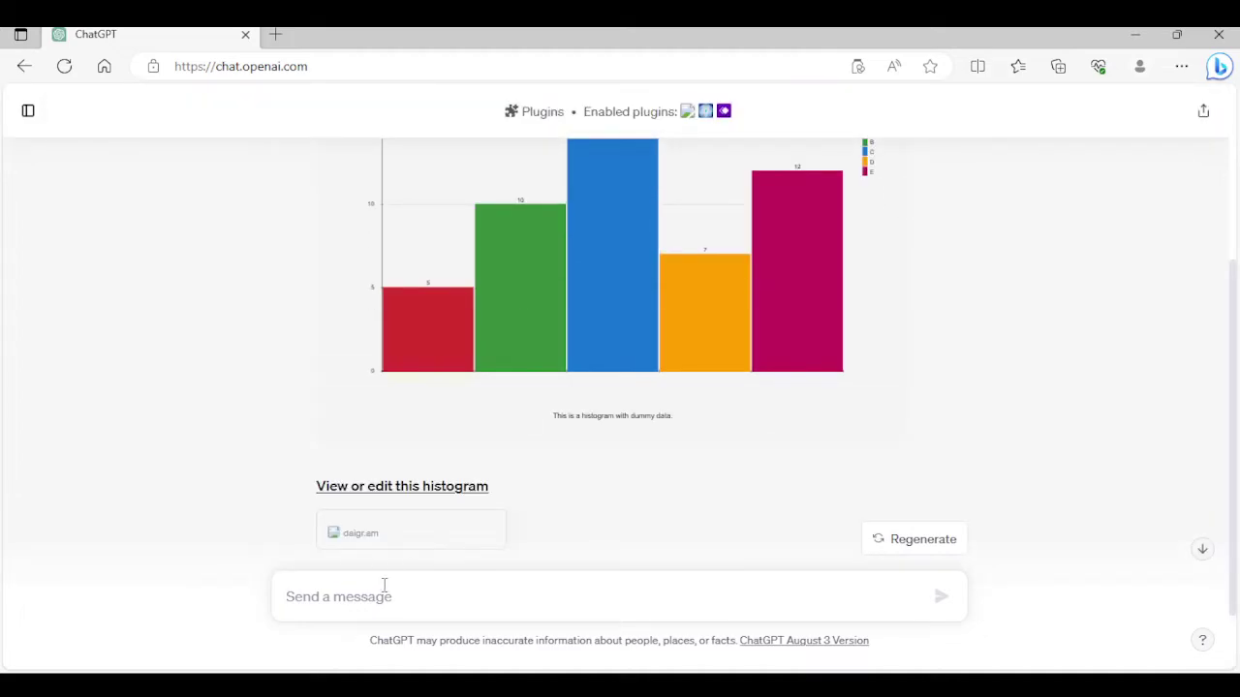
type("C")
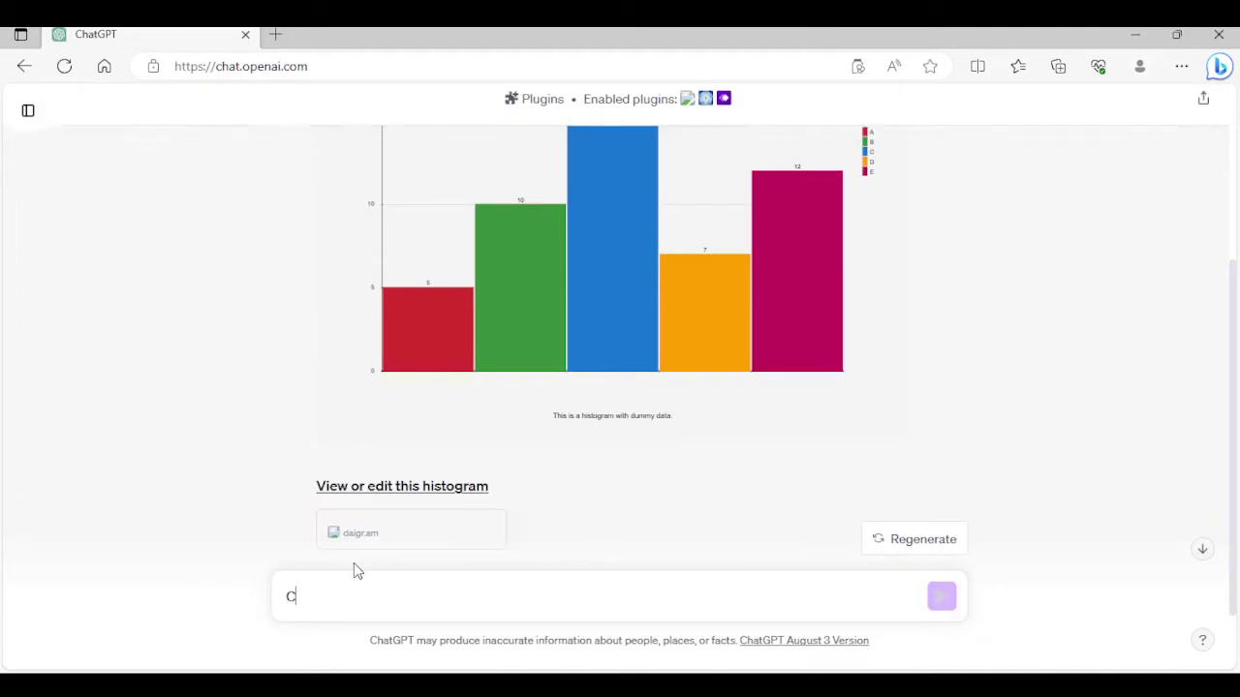
type("reate a p")
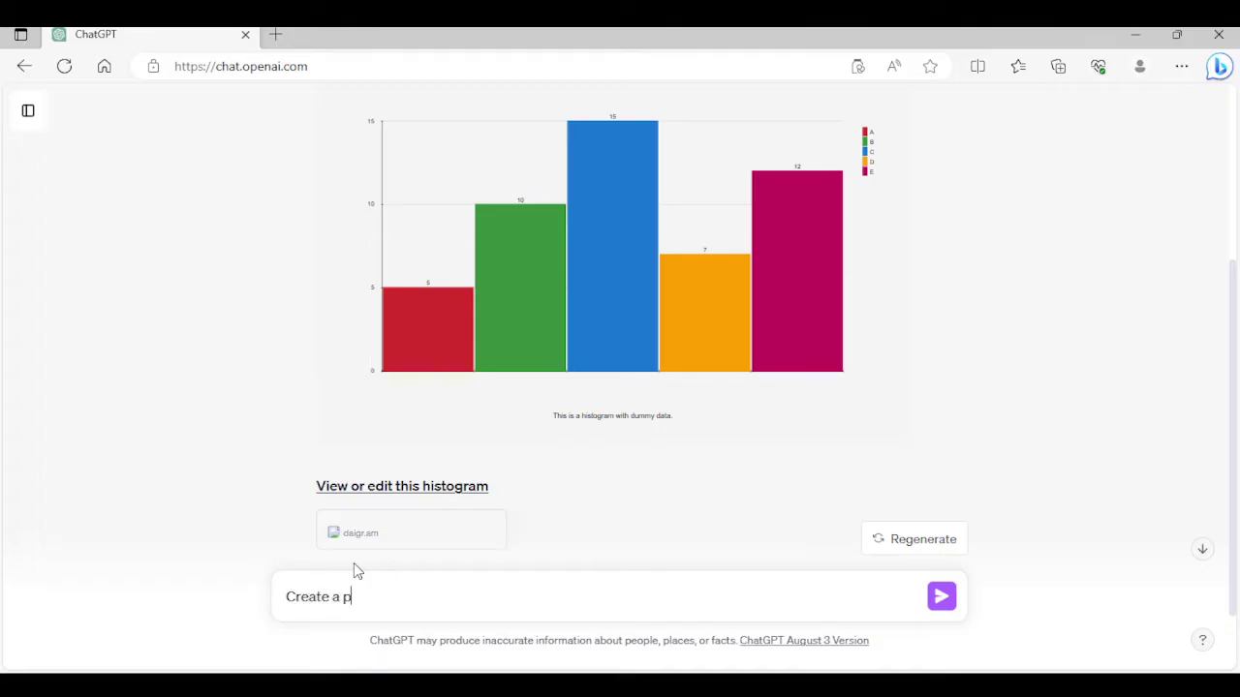
type("ie chart")
key("Return")
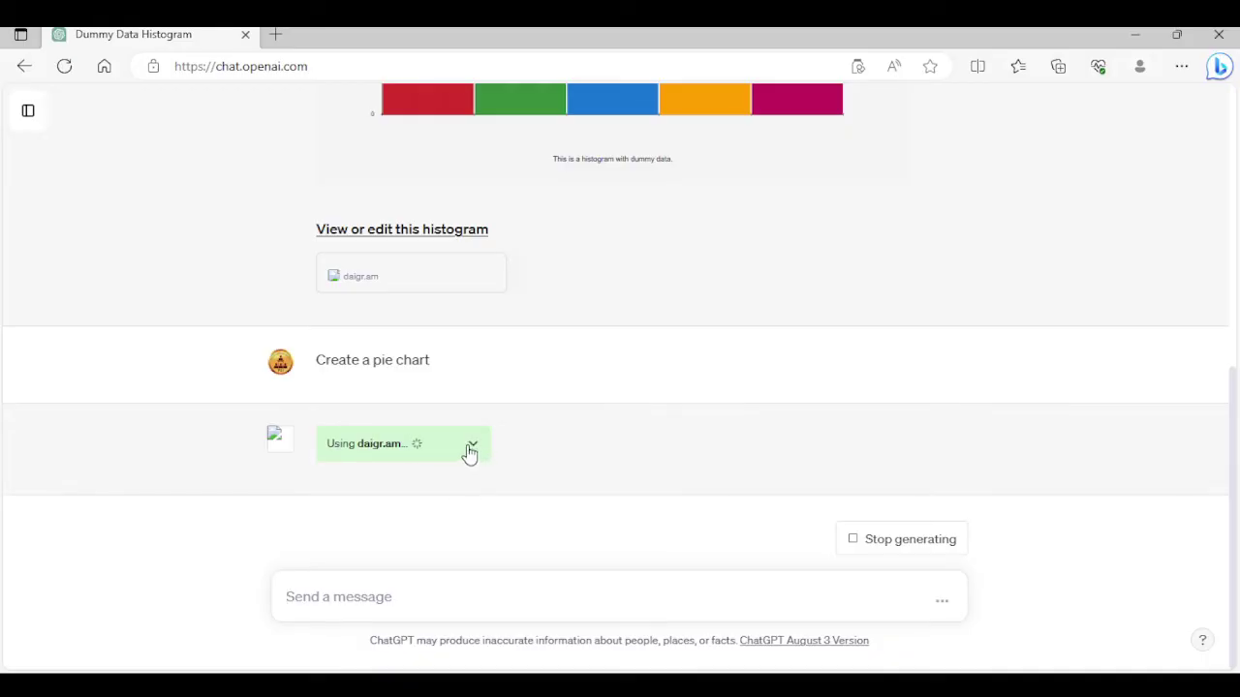
Examine the generated pie chart, including its segments, legend and caption
key("ctrl+plus")
key("ctrl+plus")
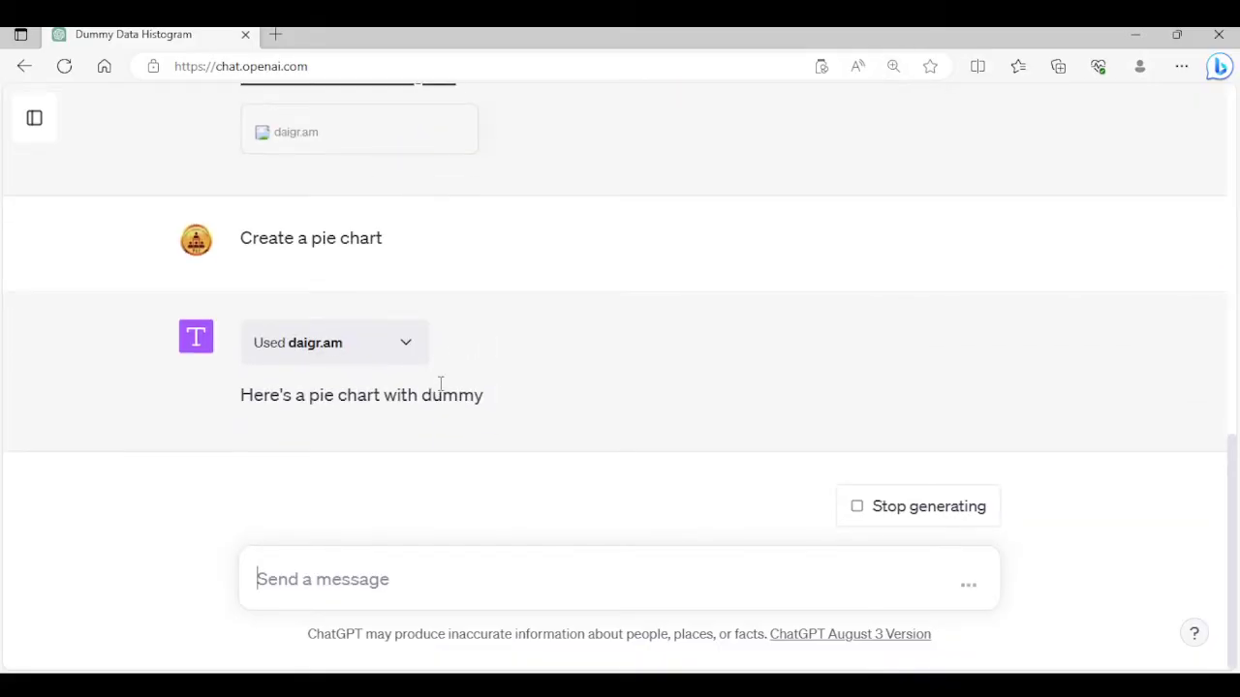
key("ctrl+minus")
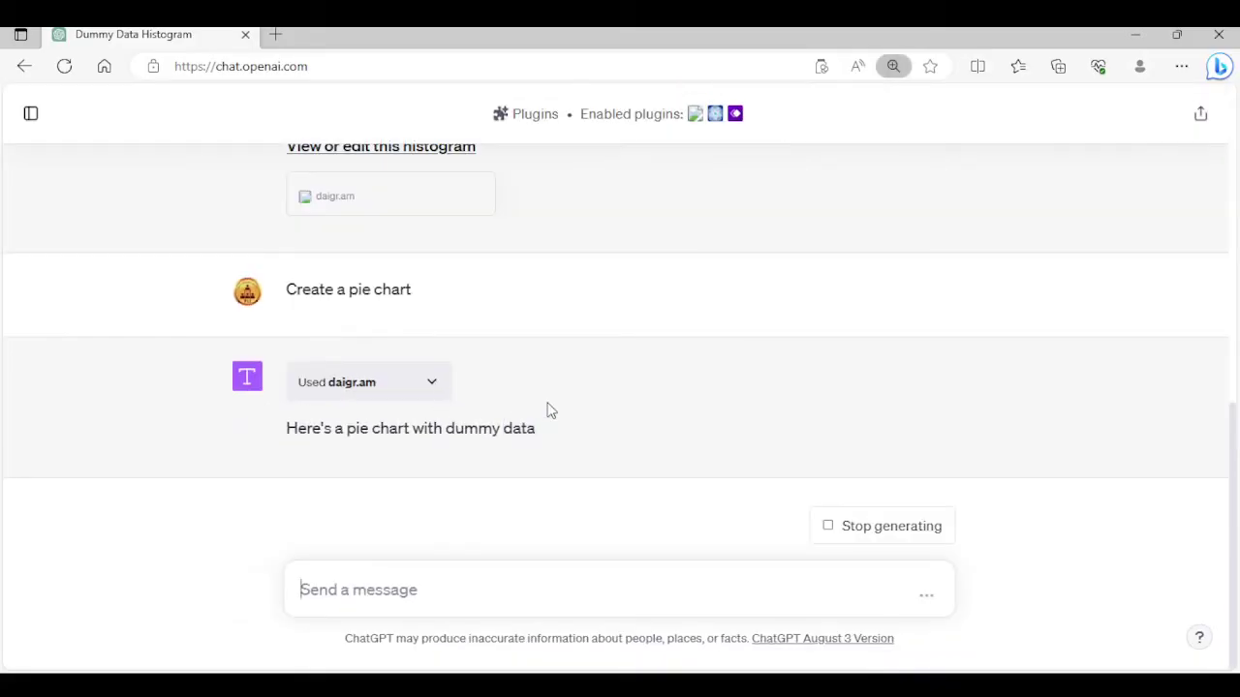
scroll(543, 397, "up", 2)
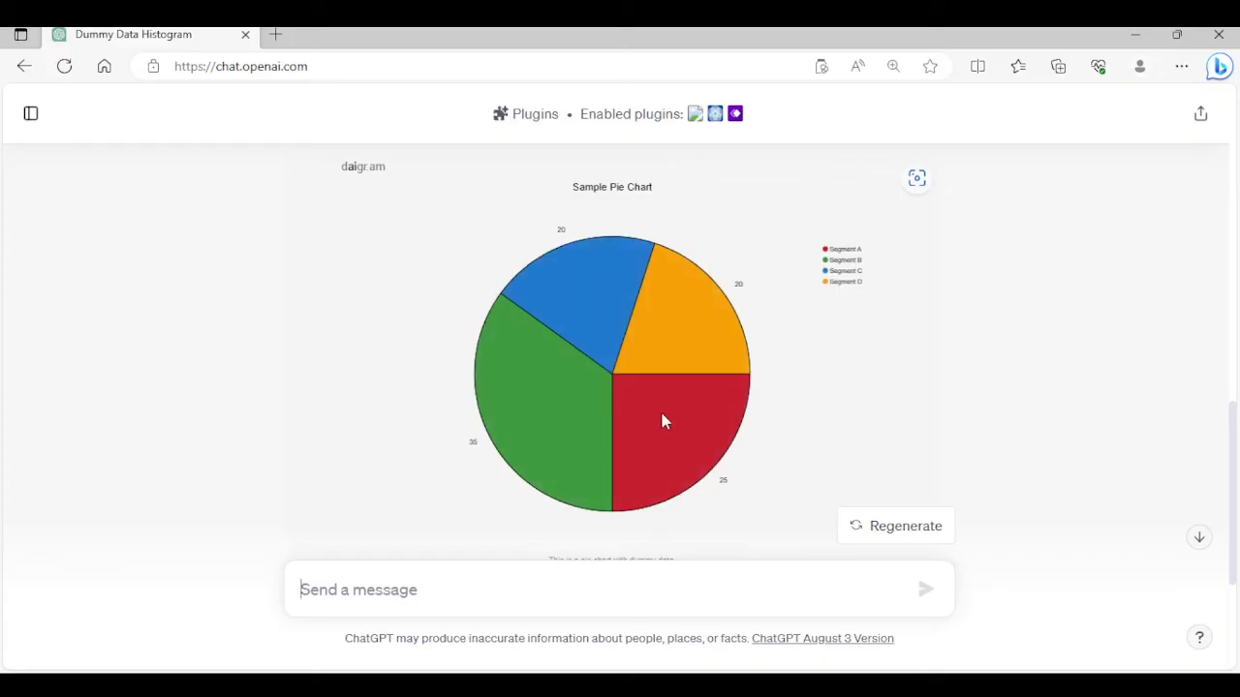
scroll(660, 409, "down", 1)
key("ctrl+plus")
key("ctrl+plus")
key("ctrl+plus")
key("ctrl+plus")
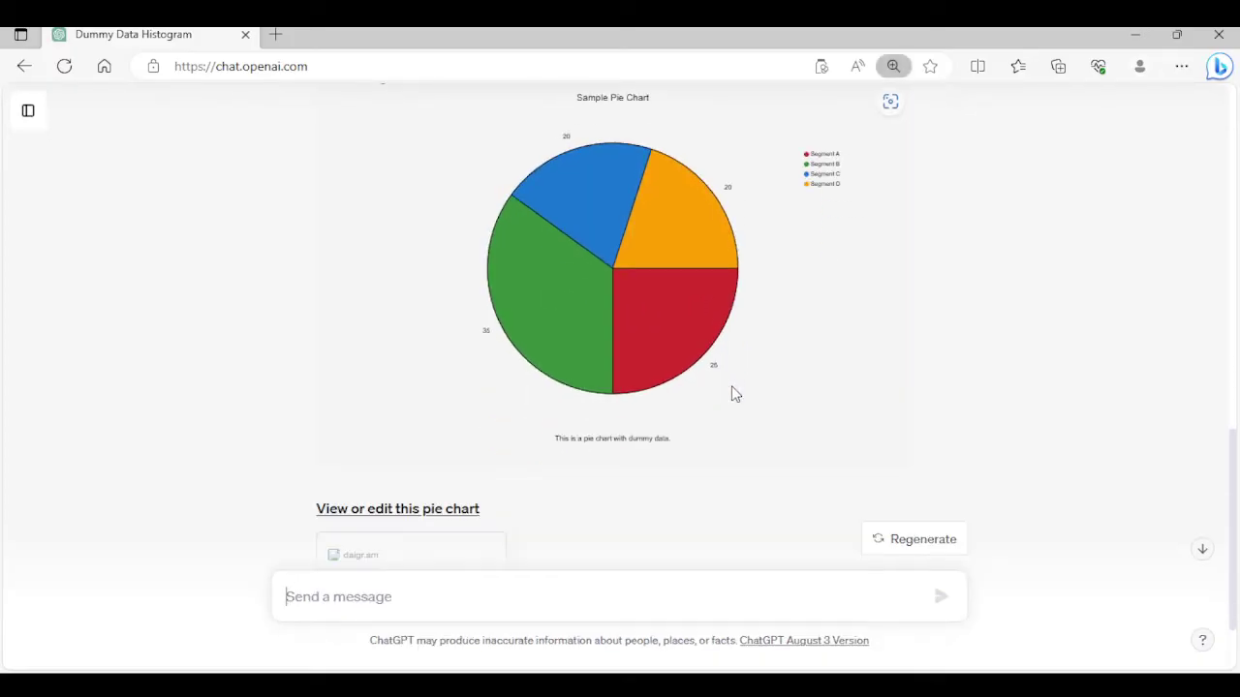
Look over the rest of the sample pie chart response, including its caption and edit link
scroll(732, 386, "down", 5)
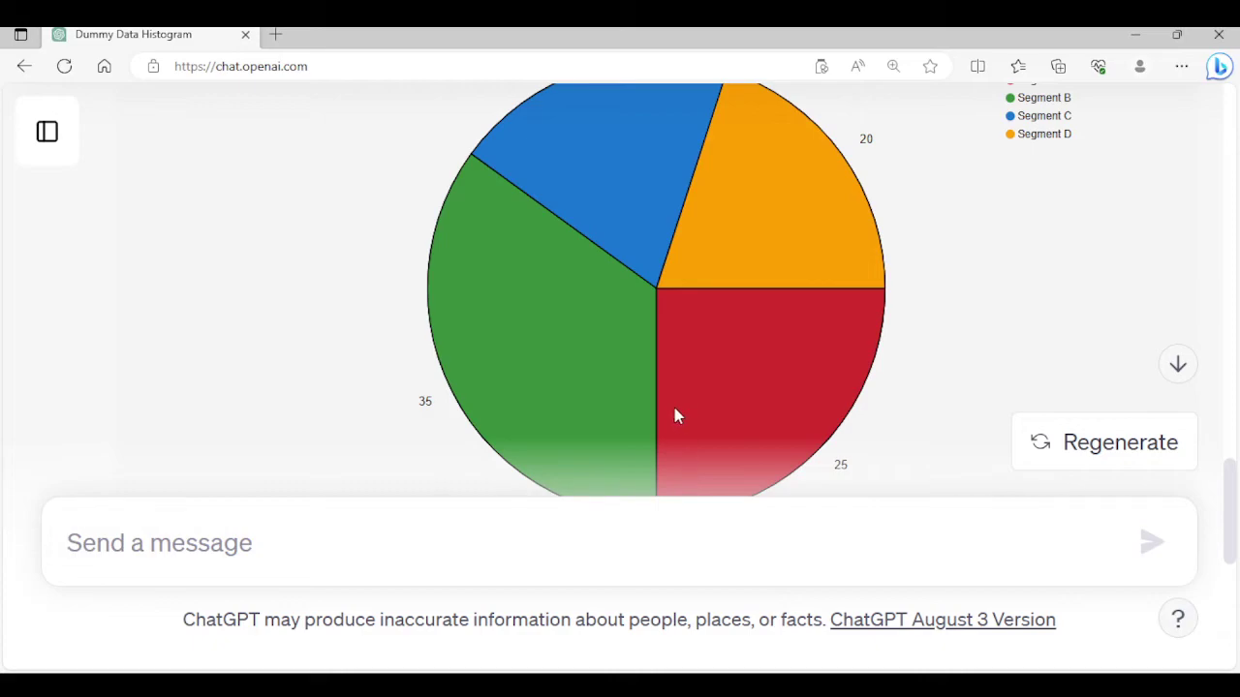
key("ctrl+minus")
key("ctrl+minus")
key("ctrl+minus")
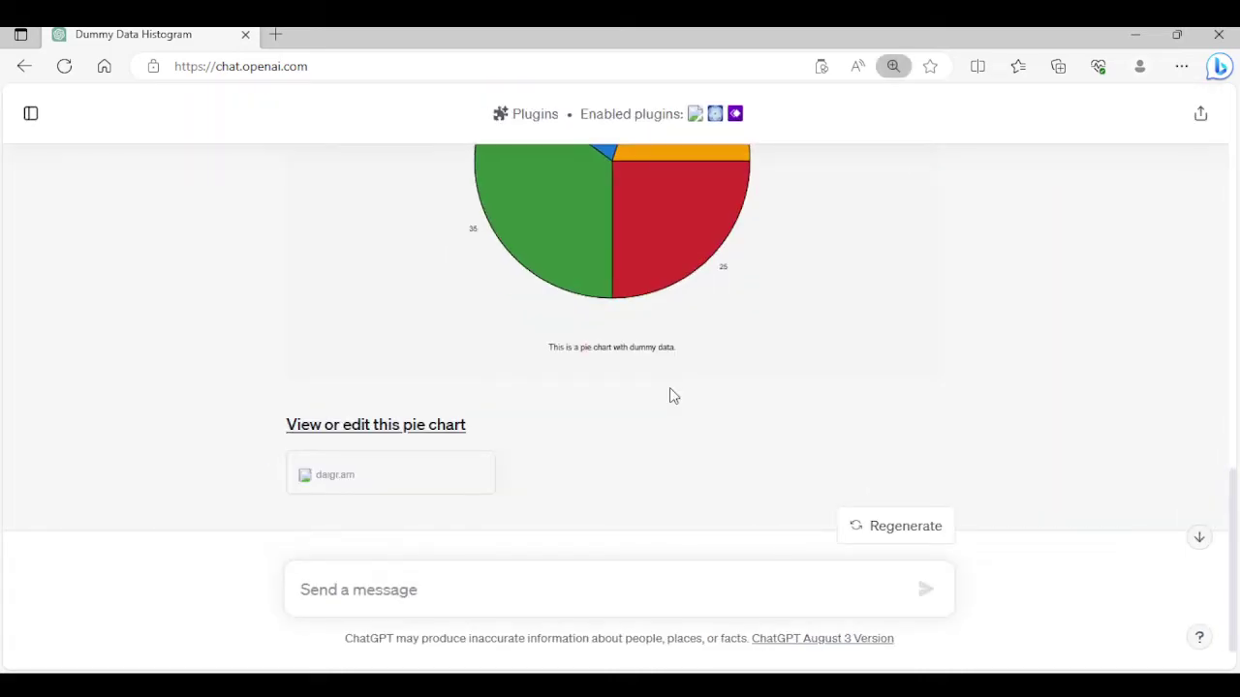
key("ctrl+minus")
scroll(661, 426, "up", 2)
scroll(543, 494, "down", 1)
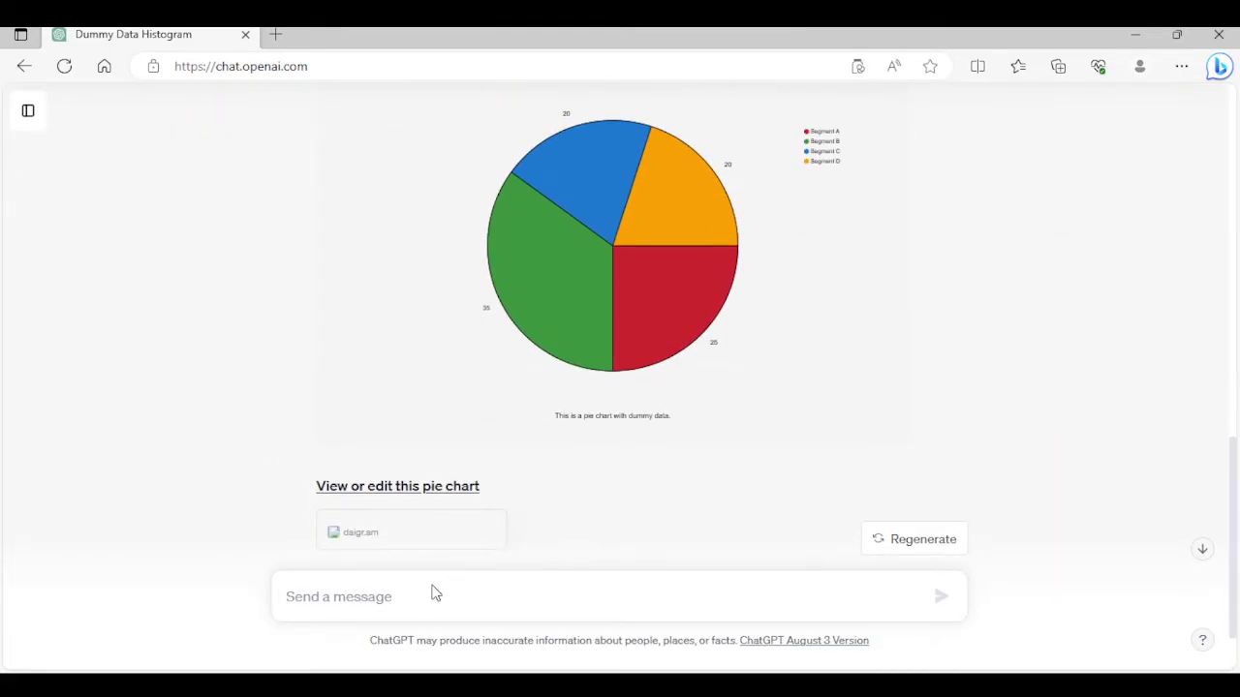
Send the prompt "create a pie chart showing Scrum is used by 80% of firms and teh other 20% use orher approached"
type("cre")
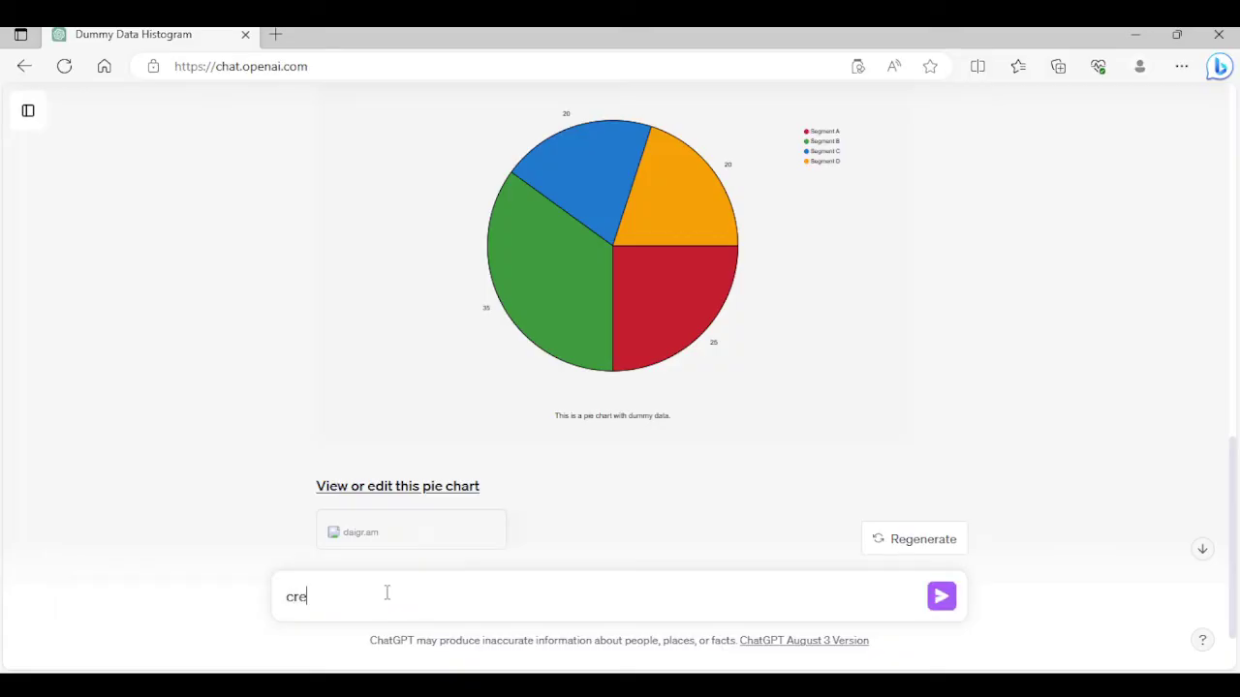
type("ate a pie chart showing ")
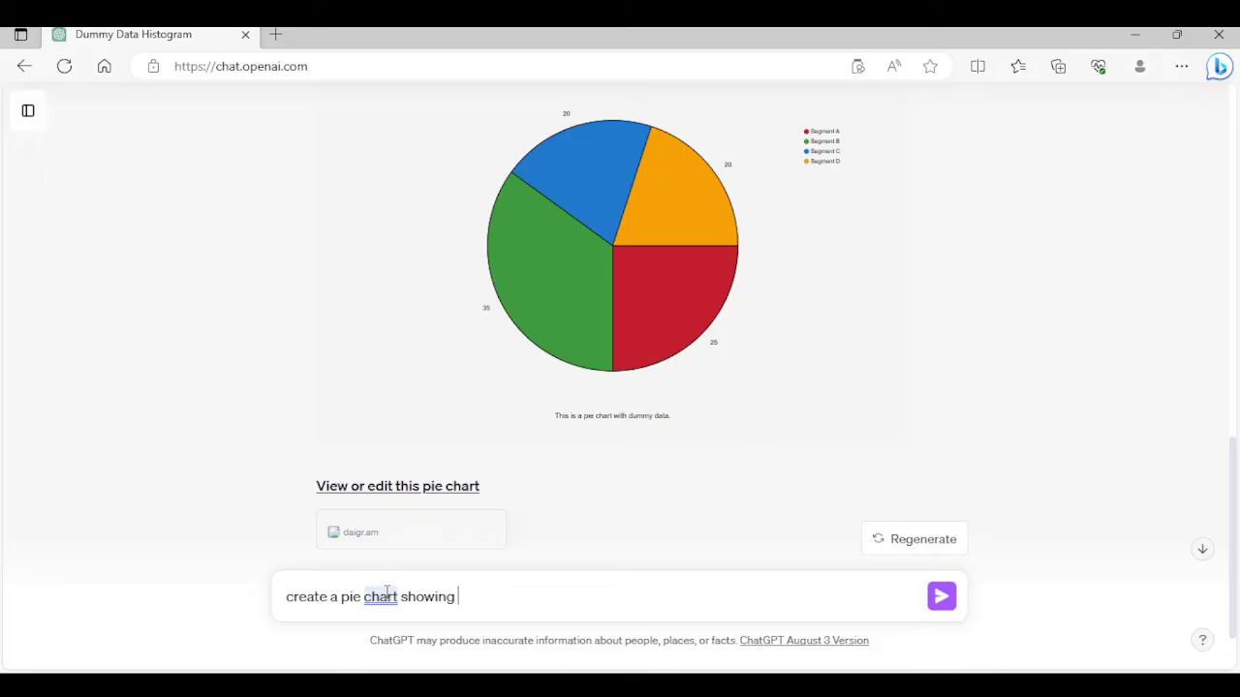
type("Scrum is us")
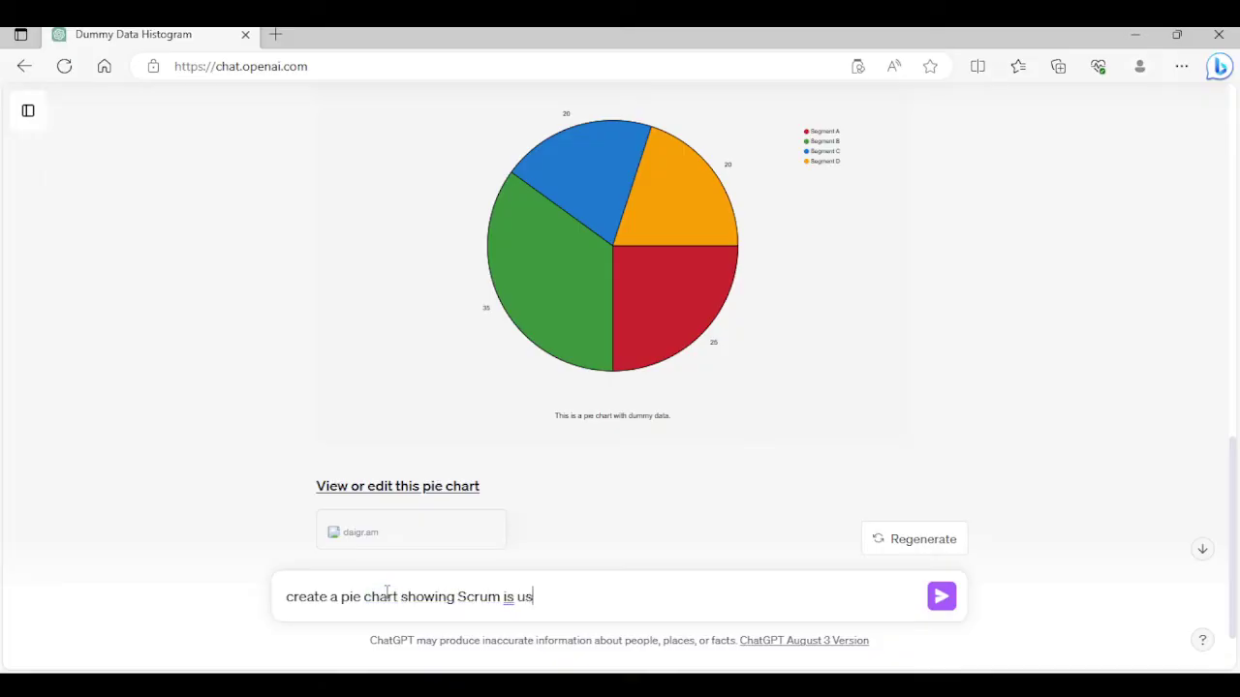
type("ed by 80% of firms and teh")
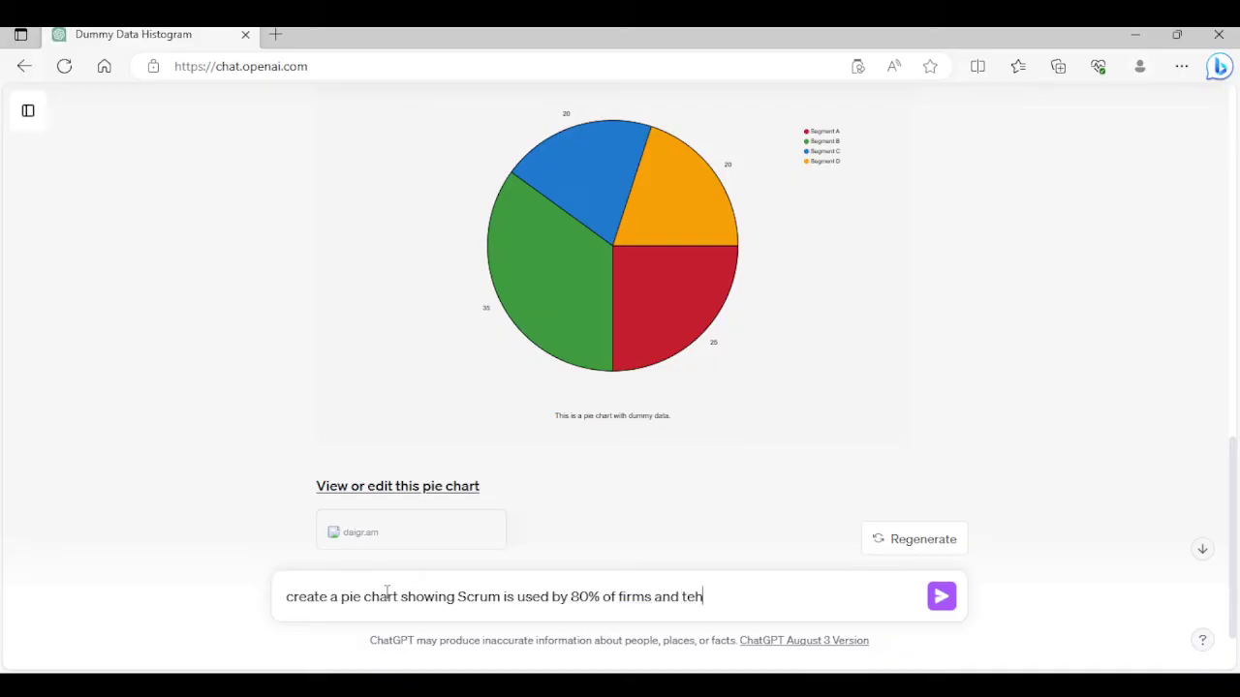
type(" other 20% use ")
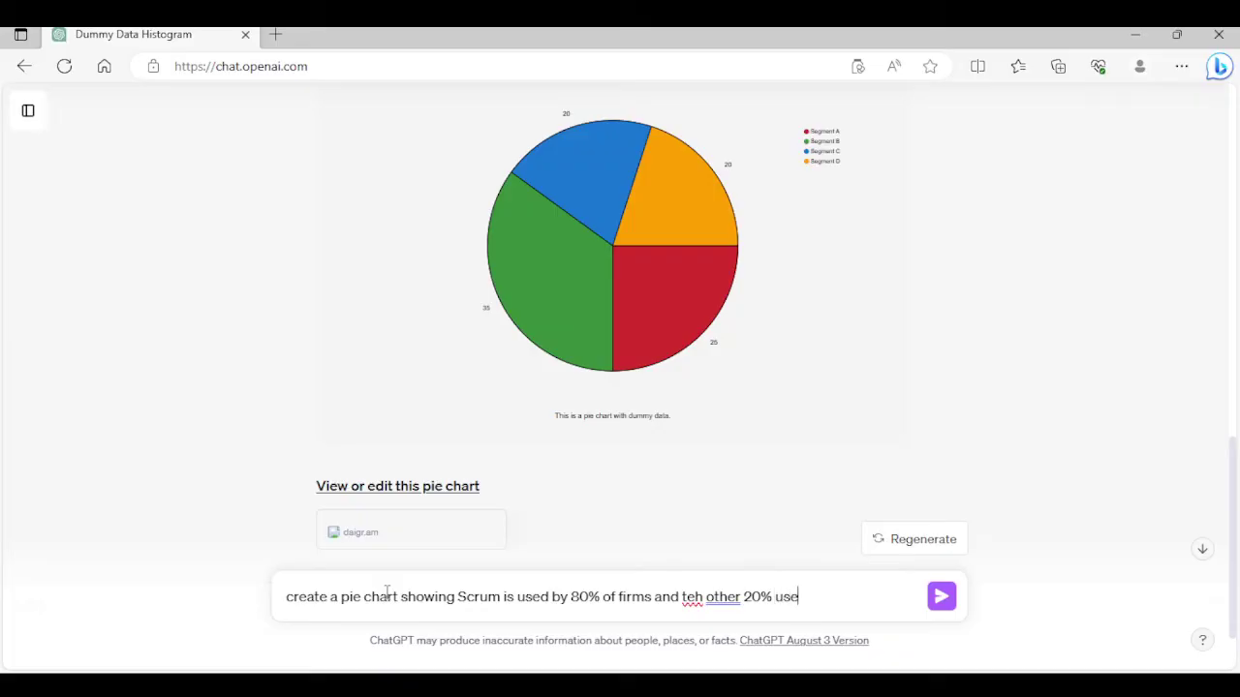
type("orher approached")
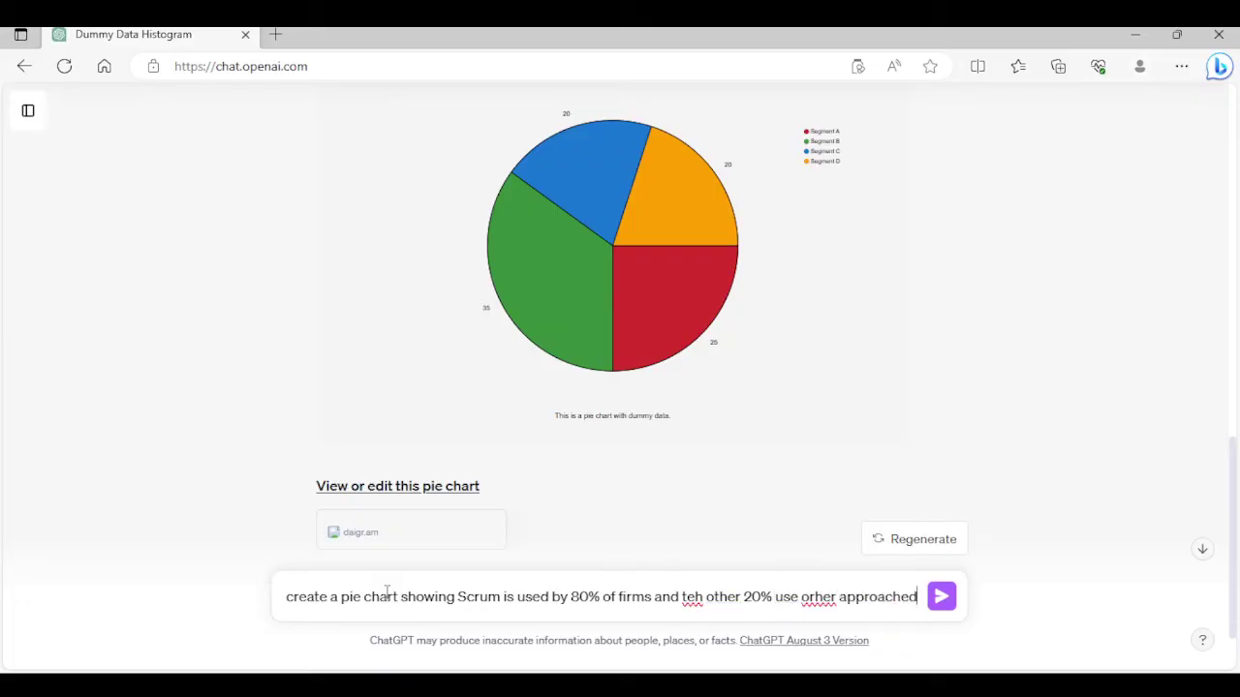
key("Return")
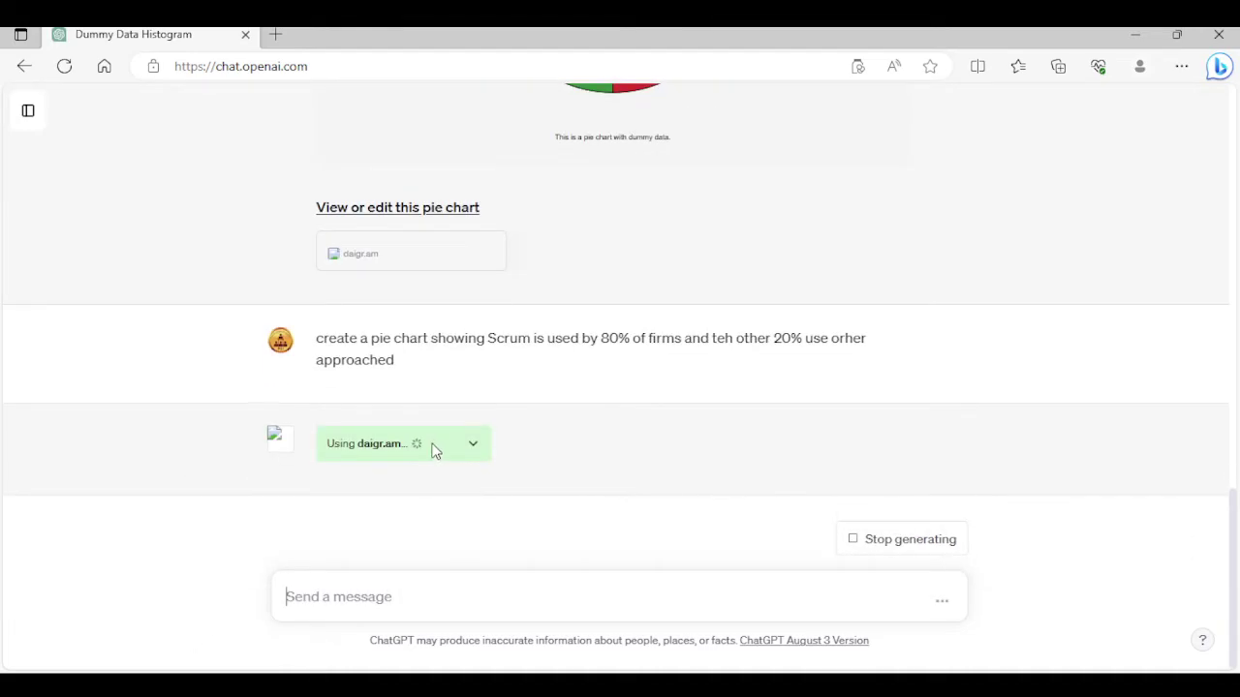
Check the Scrum pie chart and send the prompt "breakdown the percentage of PMPs in the world by continent. Use any data you can find"
key("ctrl+plus")
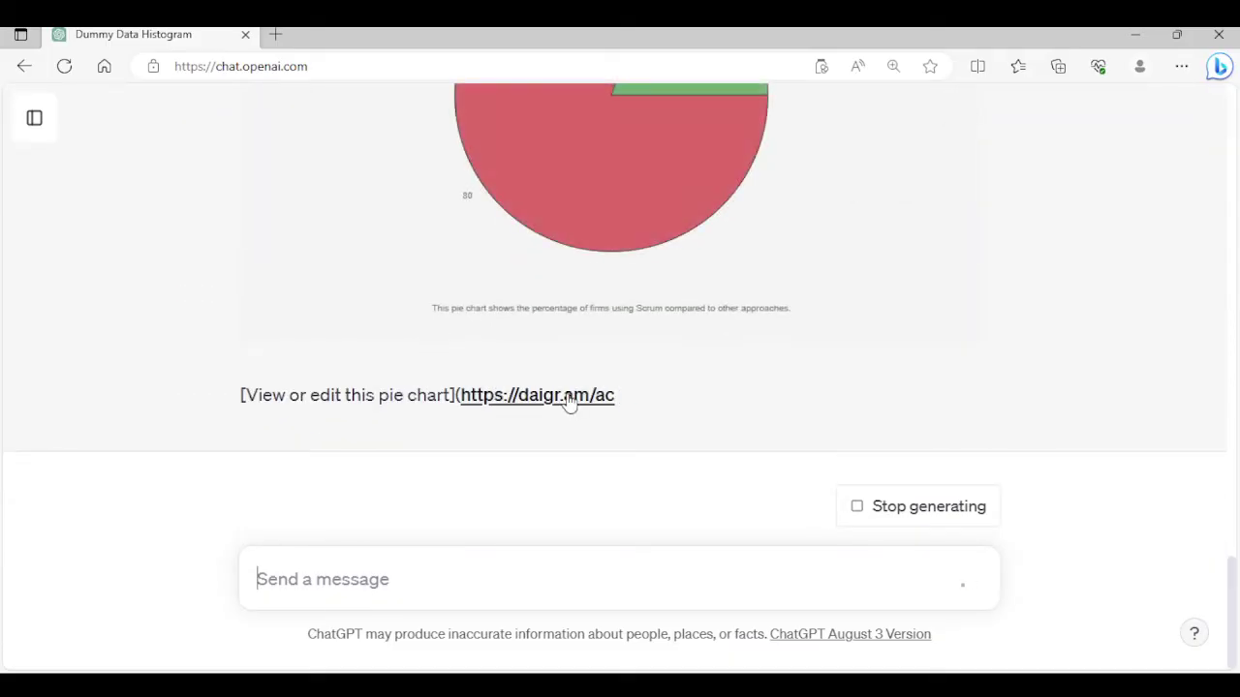
scroll(572, 392, "up", 3)
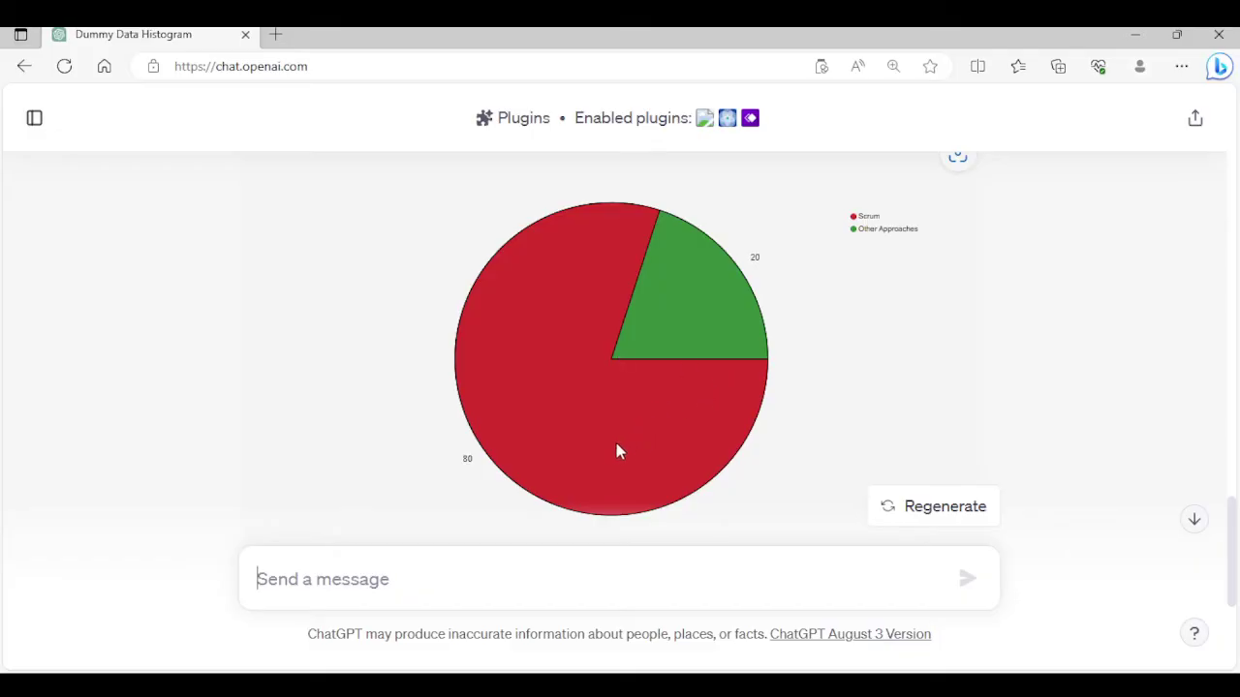
key("ctrl+minus")
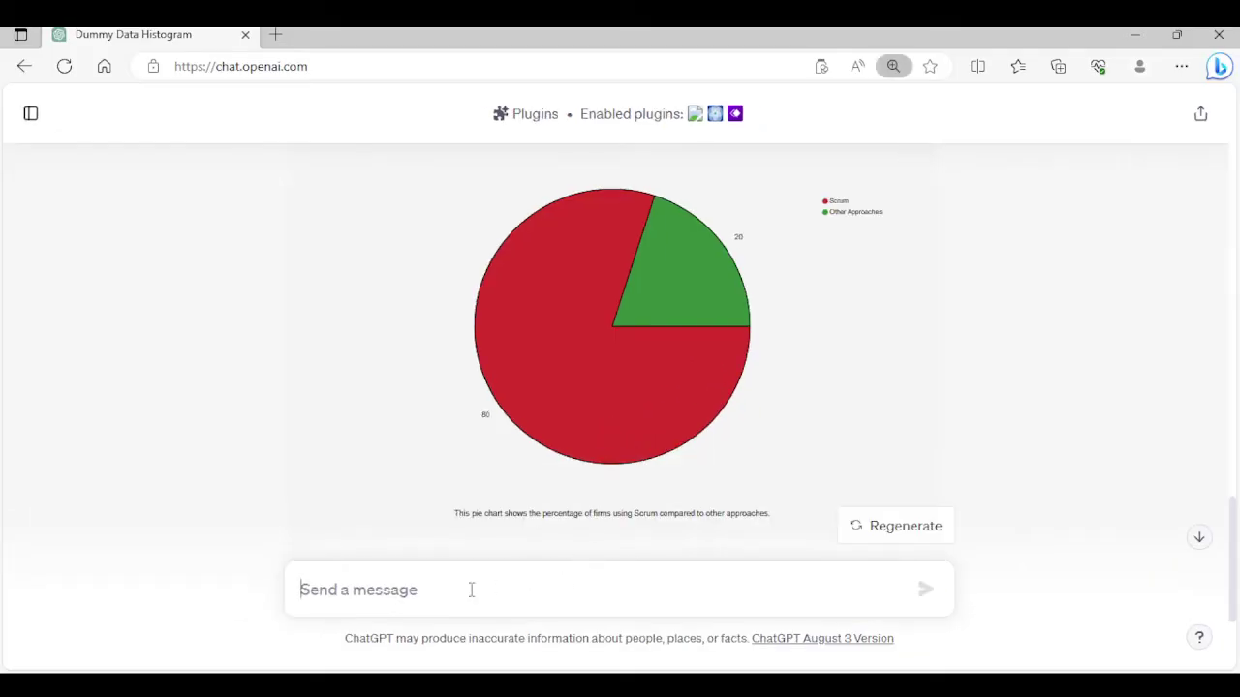
type("bre")
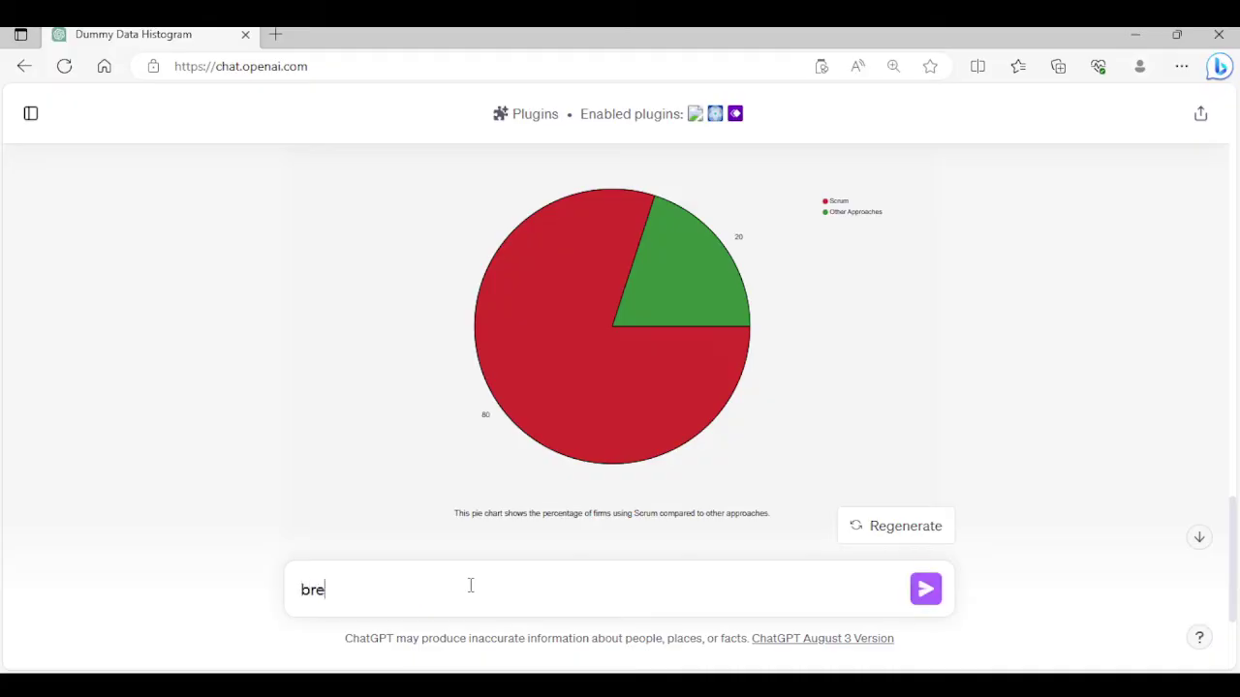
type("akdown the p")
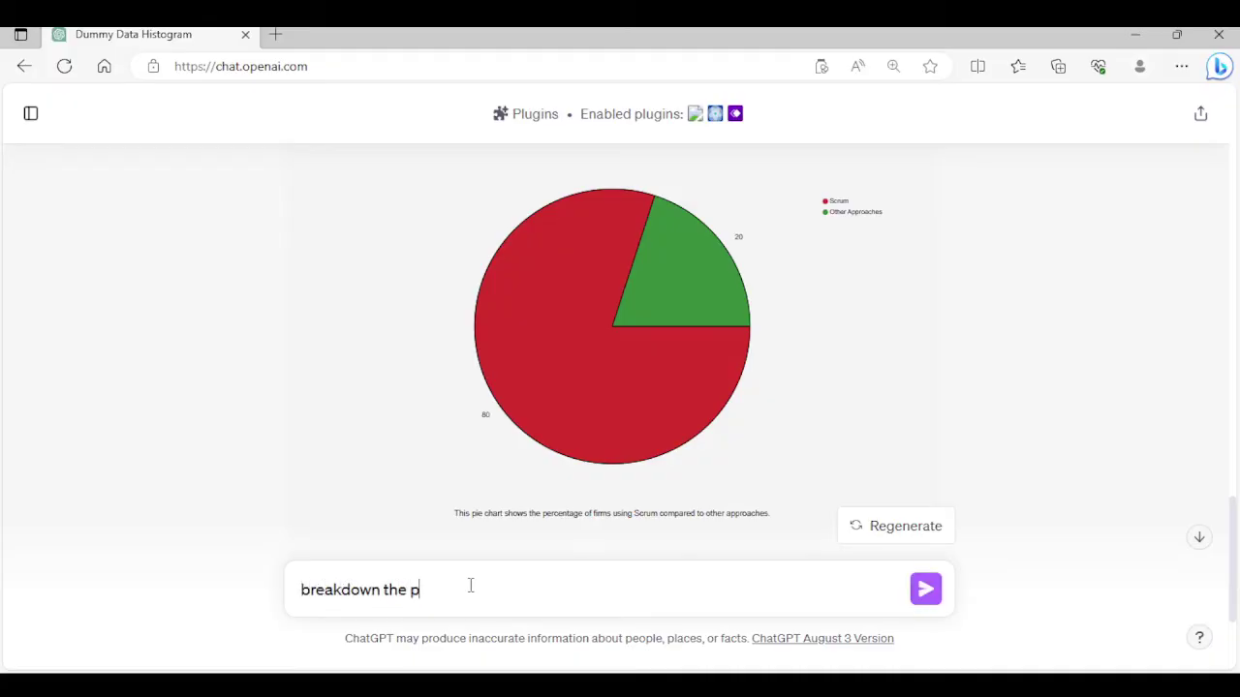
type("ercentage of PMPs in the world by")
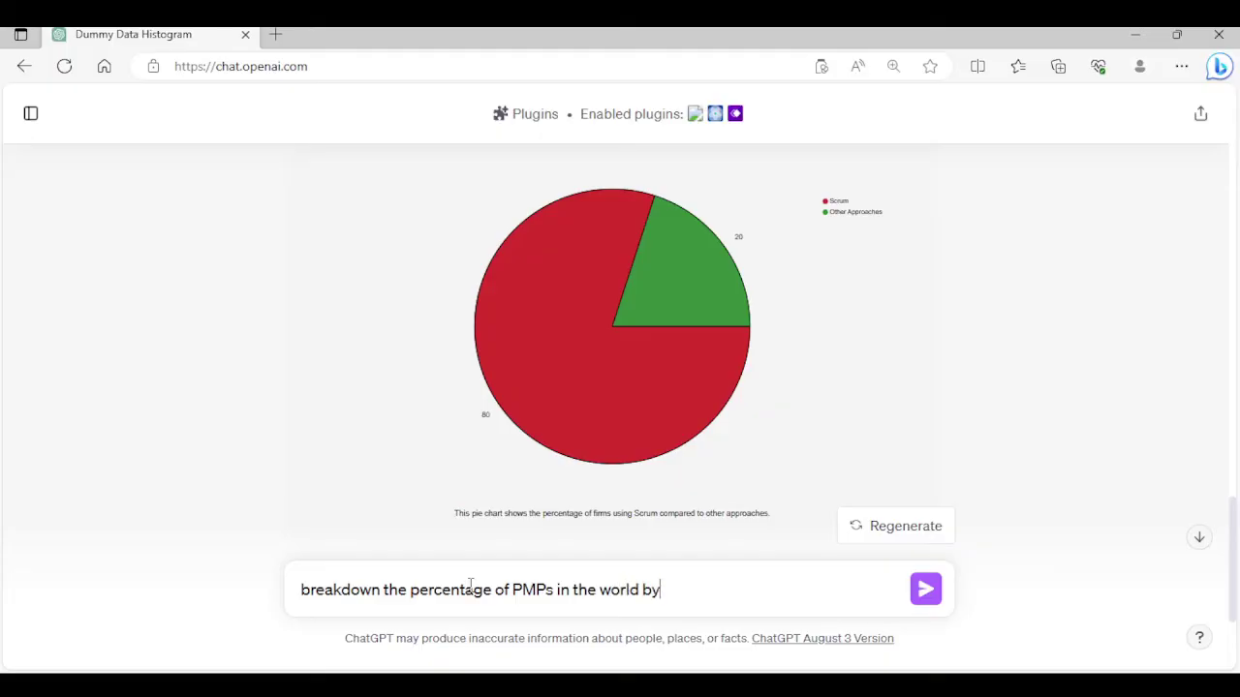
type(" contn")
type("nent. Use a")
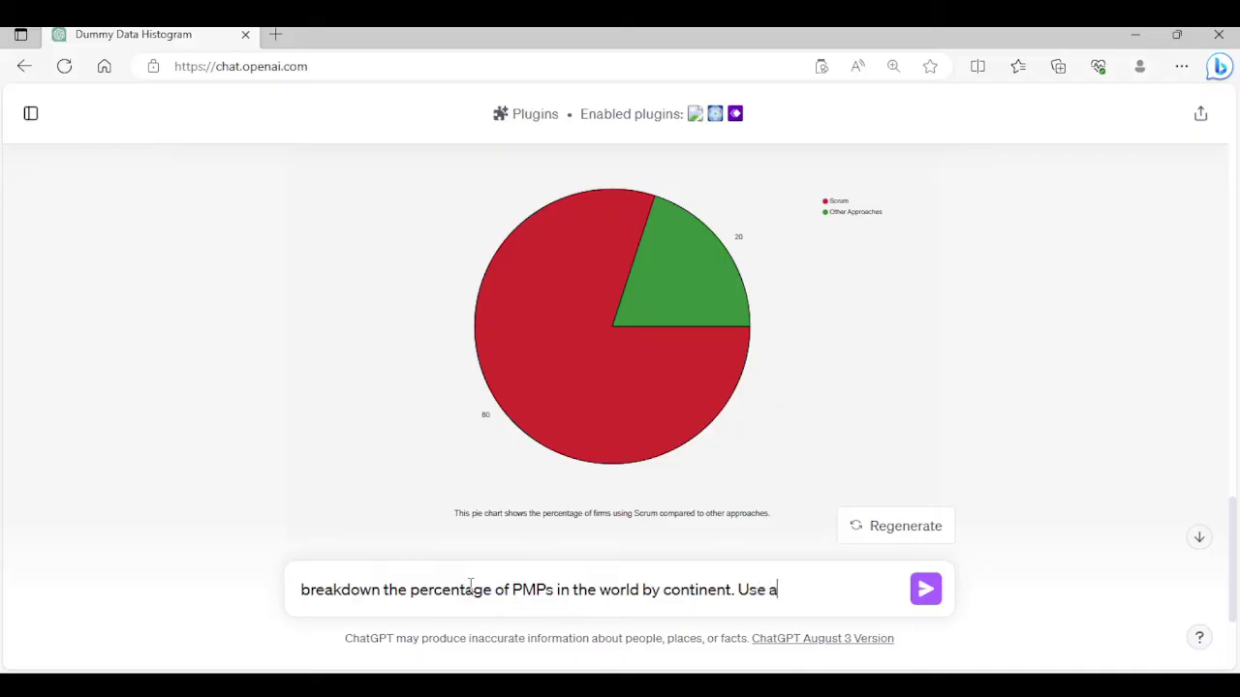
type("ny data you can find")
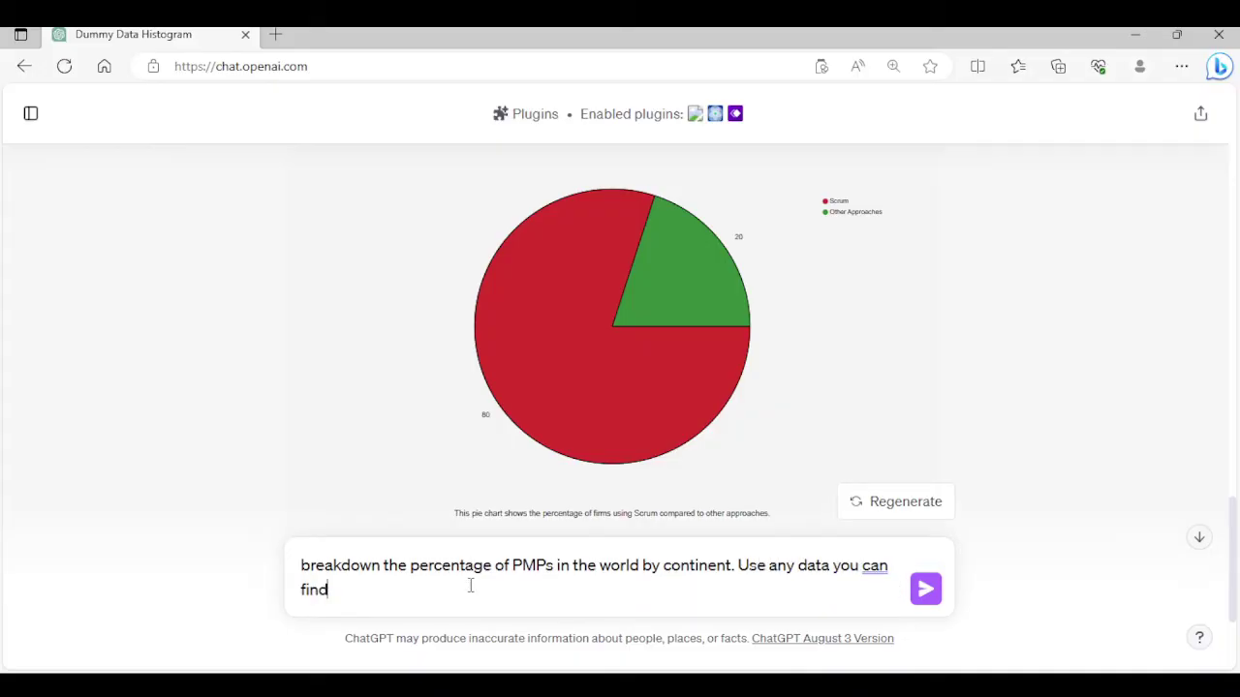
key("Return")
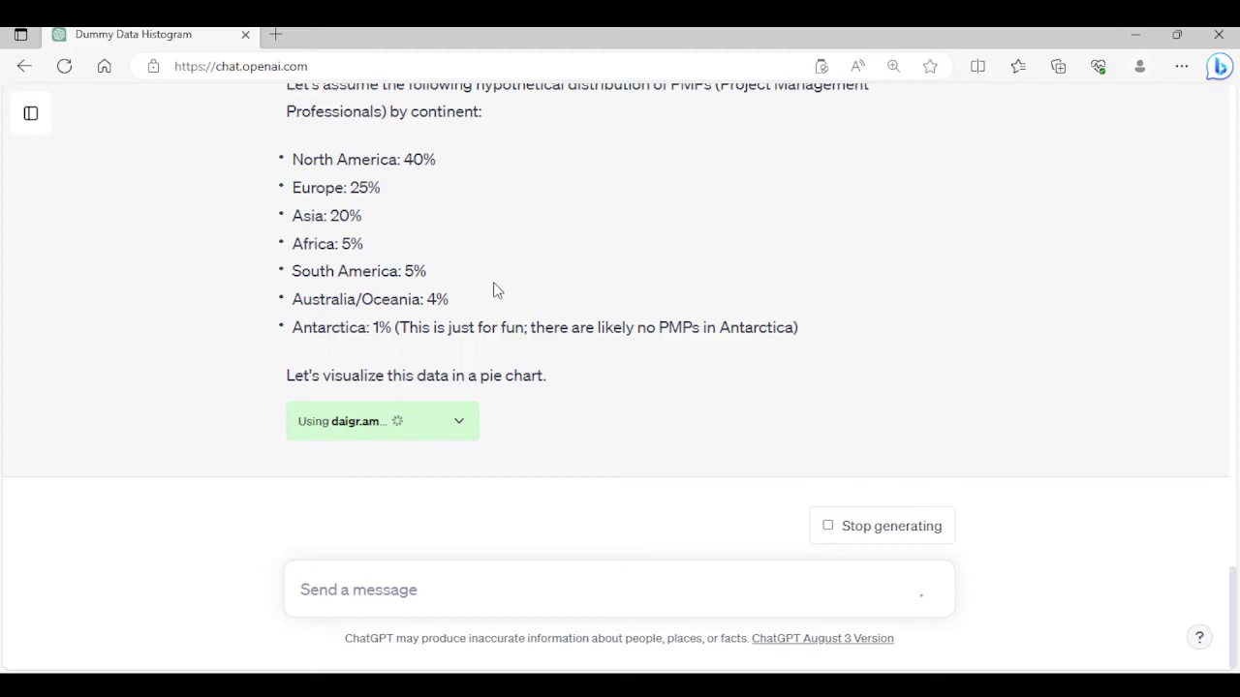
Examine the PMPs-by-continent response, including the percentage list, the pie chart with its legend, and the closing note
scroll(496, 289, "up", 1)
scroll(513, 286, "down", 1)
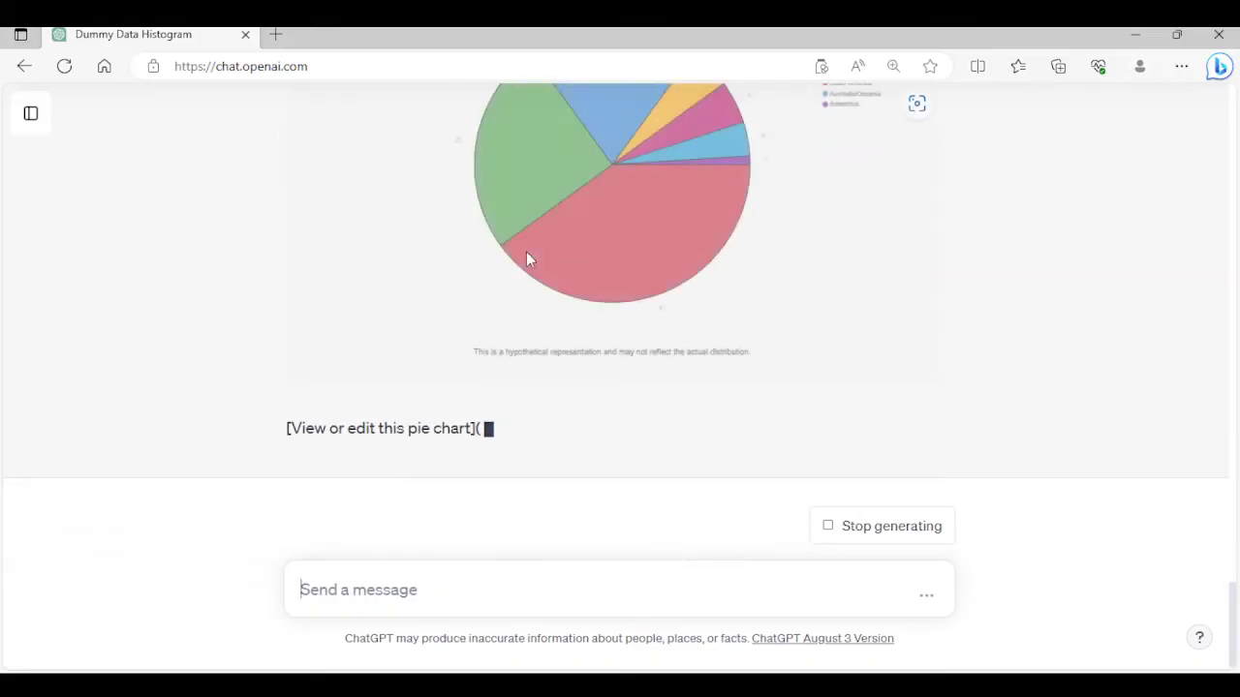
scroll(528, 254, "up", 2)
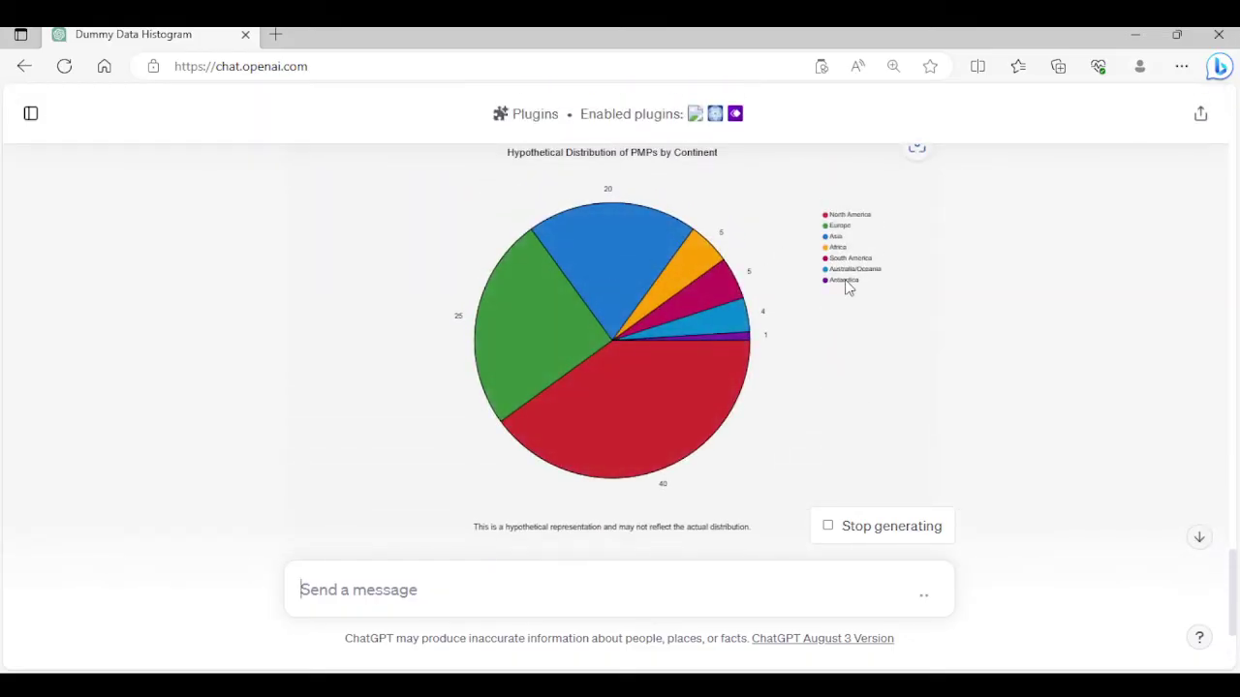
key("ctrl+plus")
key("ctrl+minus")
key("ctrl+minus")
key("ctrl+minus")
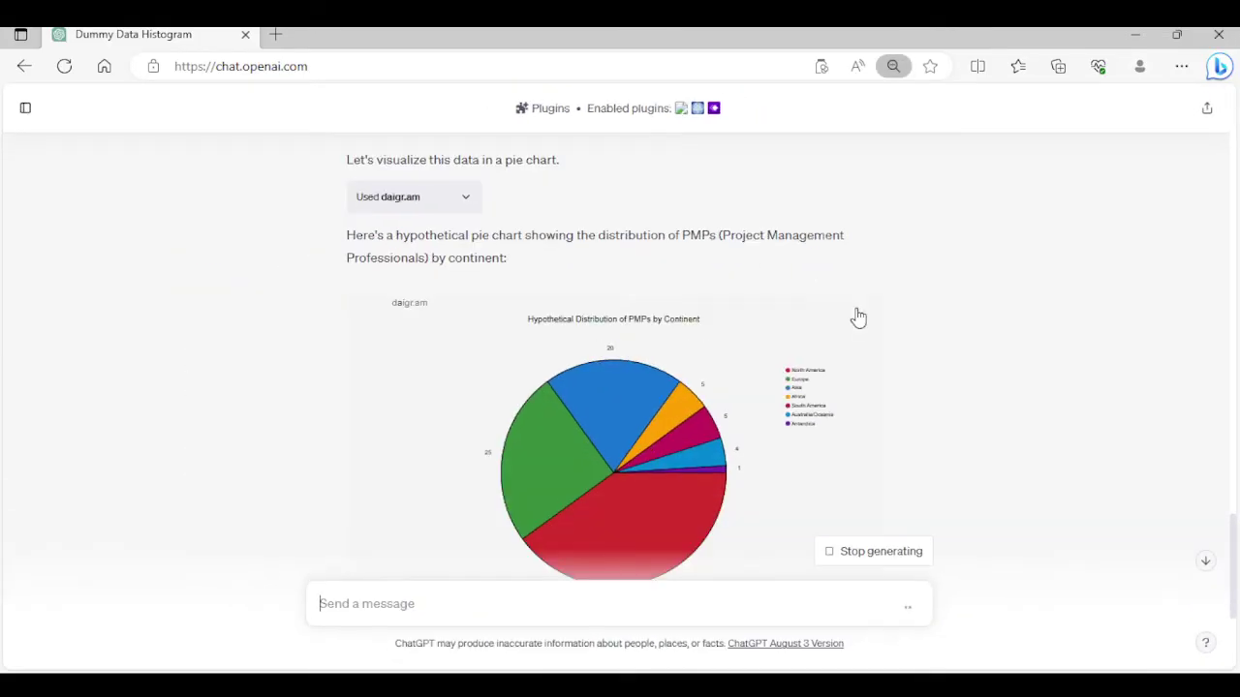
scroll(814, 350, "down", 3)
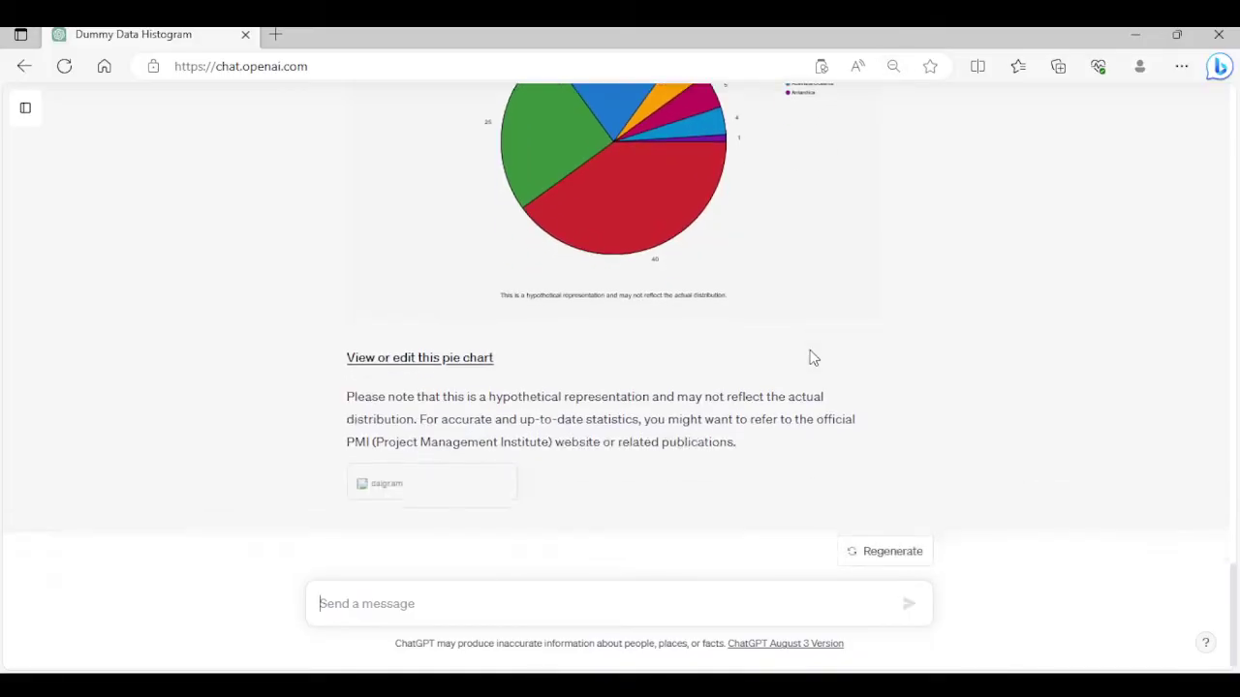
Review the conversation from its first histogram and send the prompt "create the chart using the other plugin"
scroll(808, 353, "up", 6)
scroll(775, 339, "up", 20)
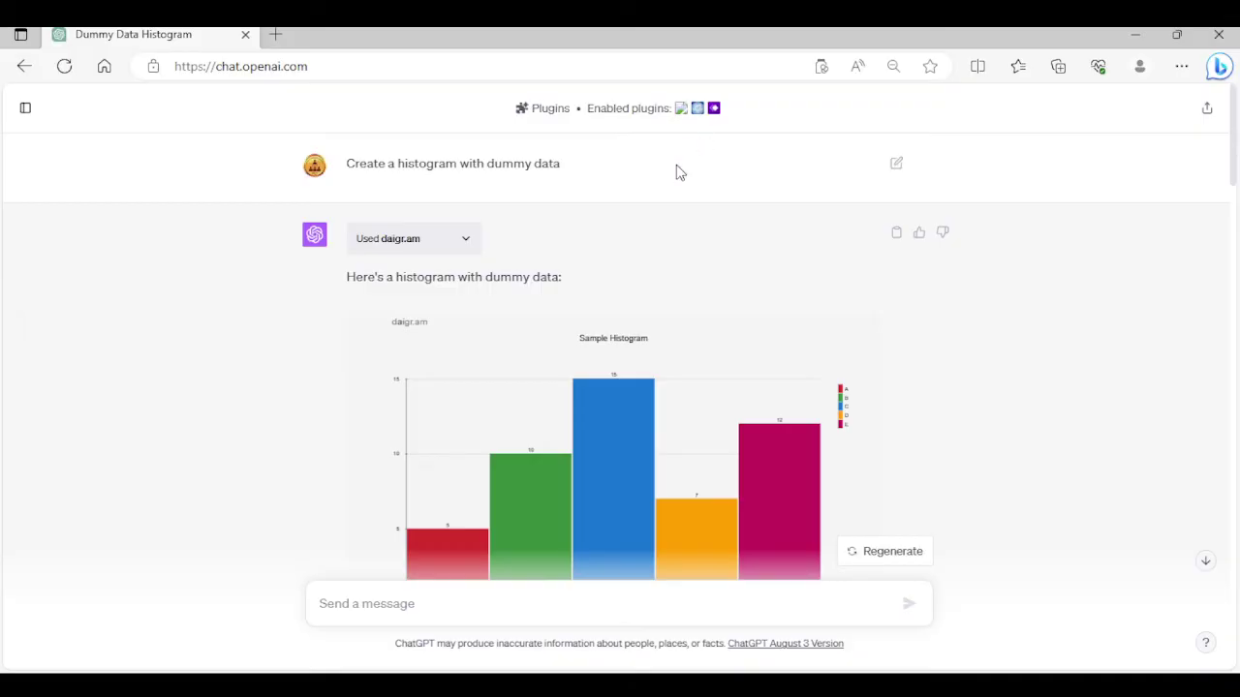
scroll(656, 238, "down", 15)
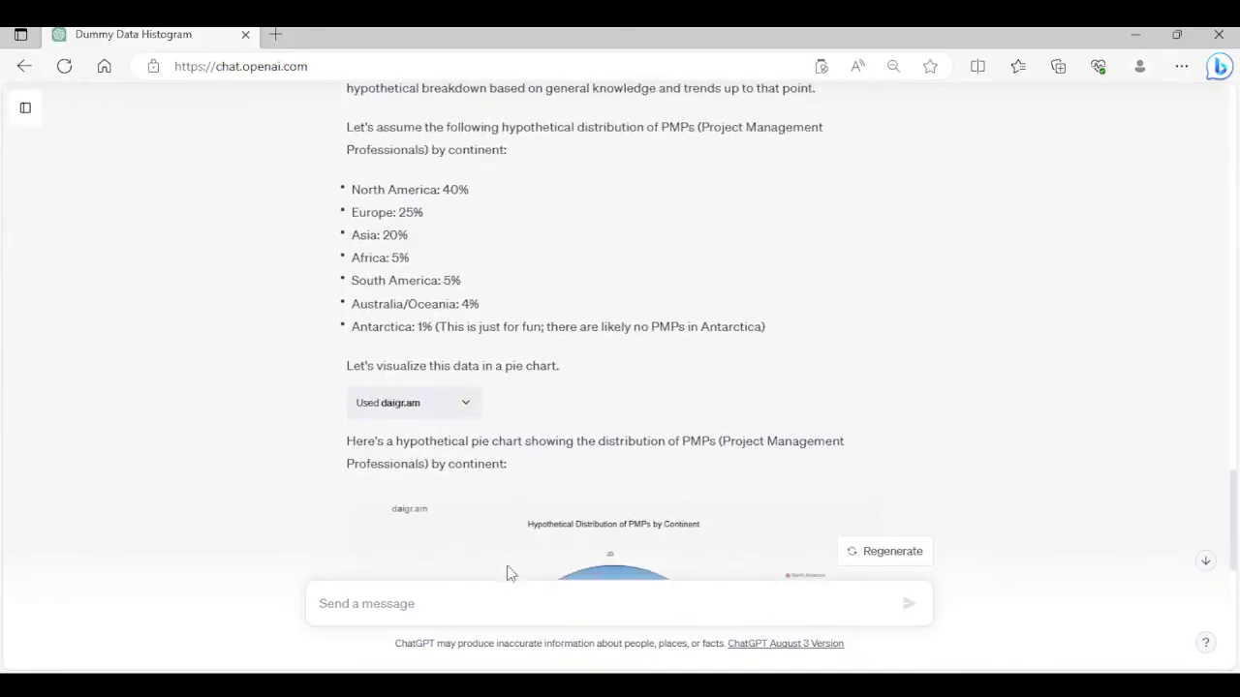
type("create the cha")
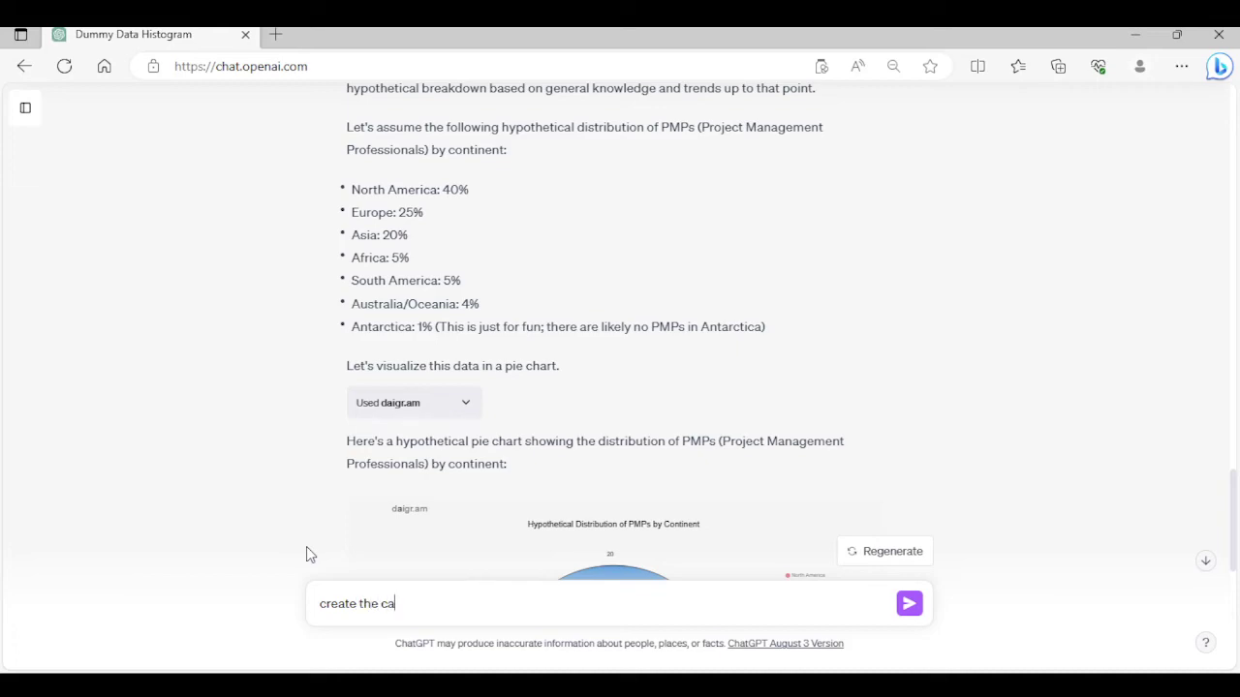
key("BackSpace")
type("hart using the other plugin")
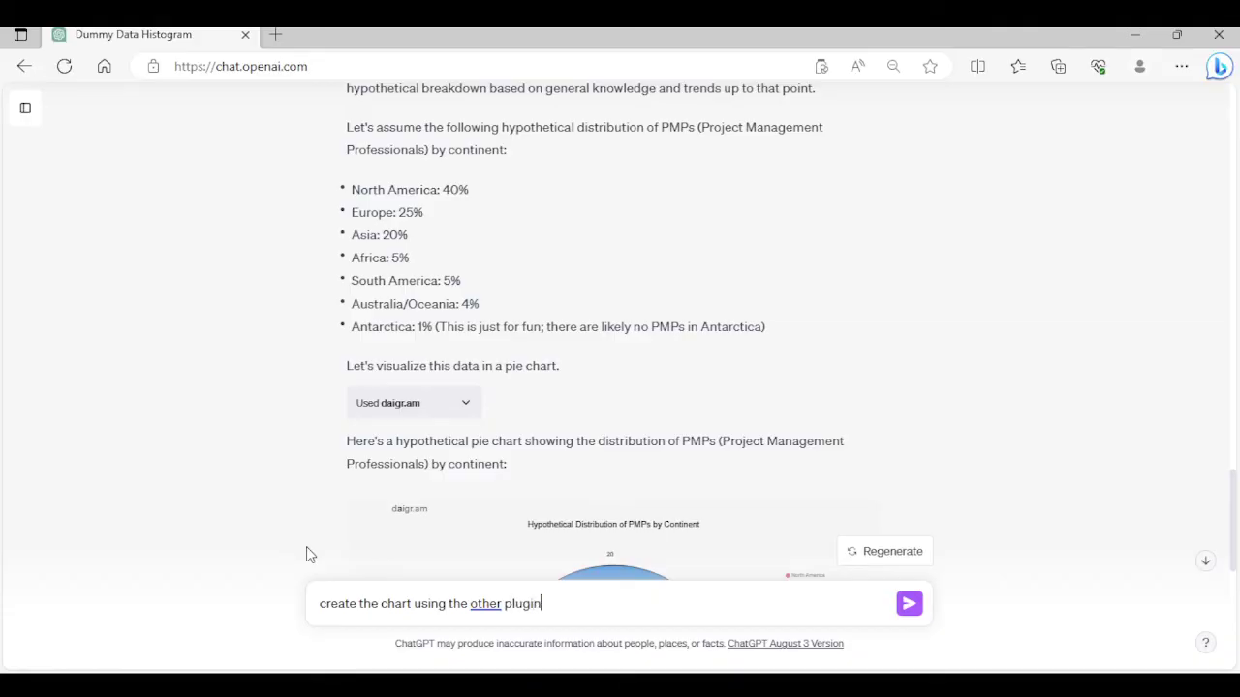
key("Return")
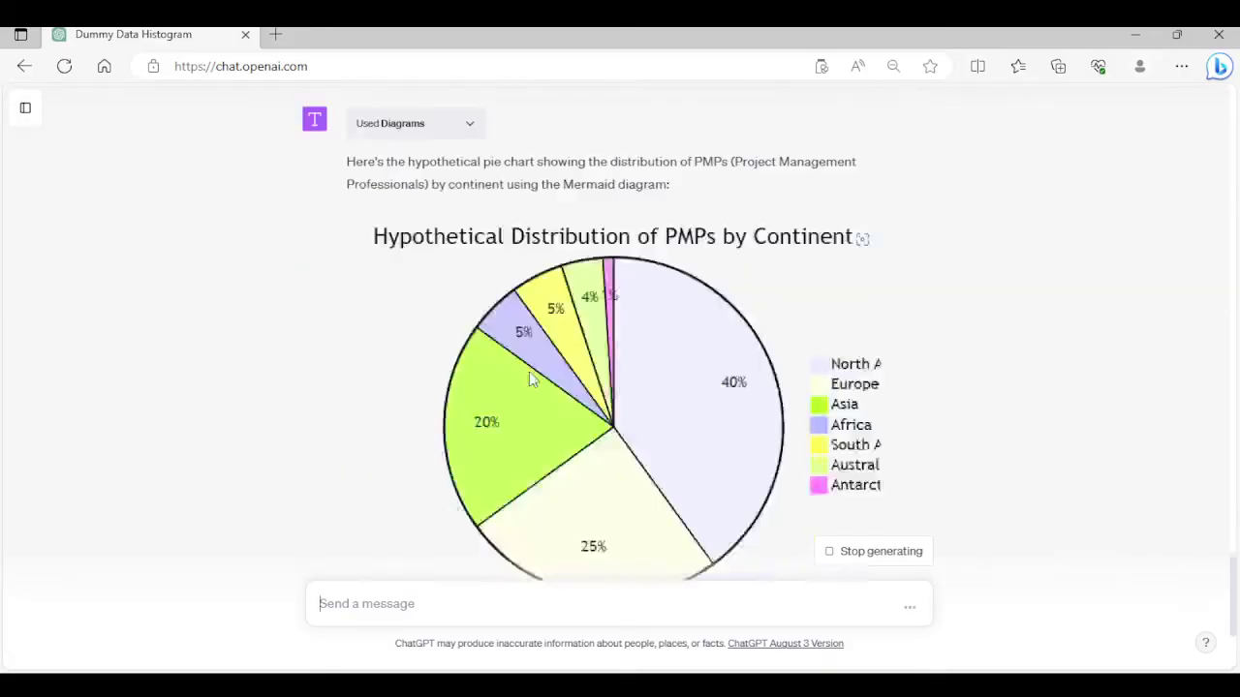
Check the pie chart made with the Diagrams plugin and send the prompt "make a histogram based on a population of 1.4 million"
scroll(583, 379, "up", 1)
scroll(607, 391, "up", 2)
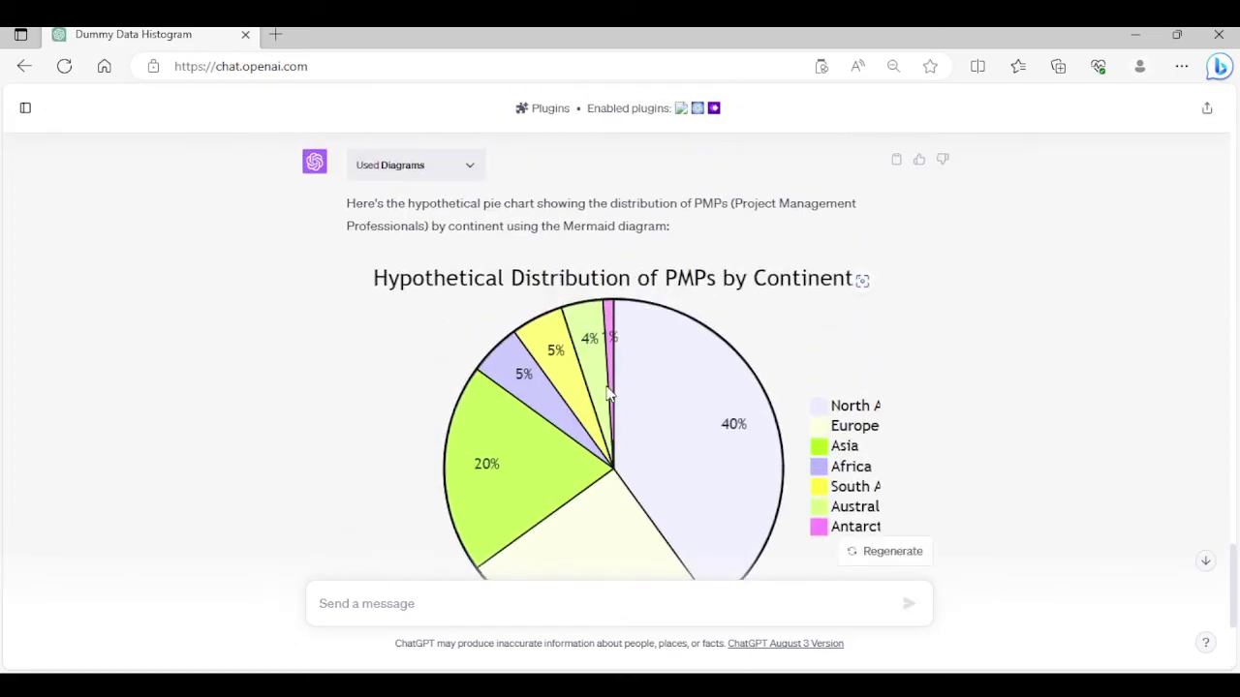
scroll(613, 395, "down", 1)
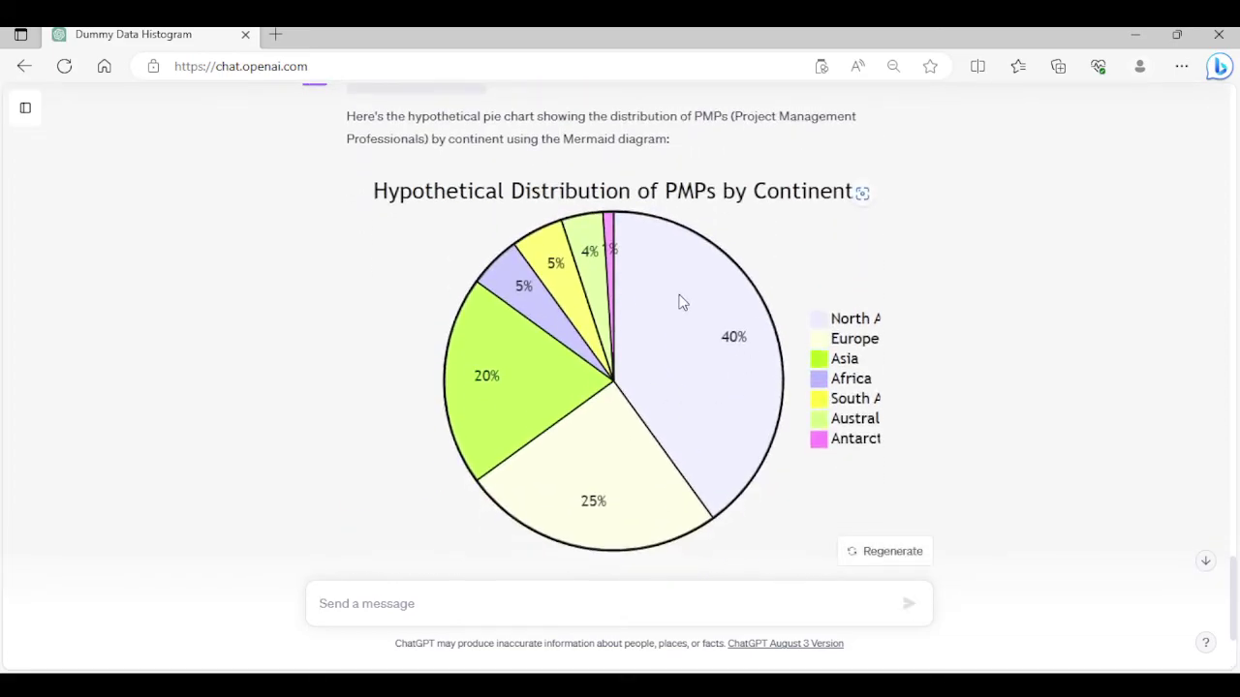
left_click(544, 598)
type("ma")
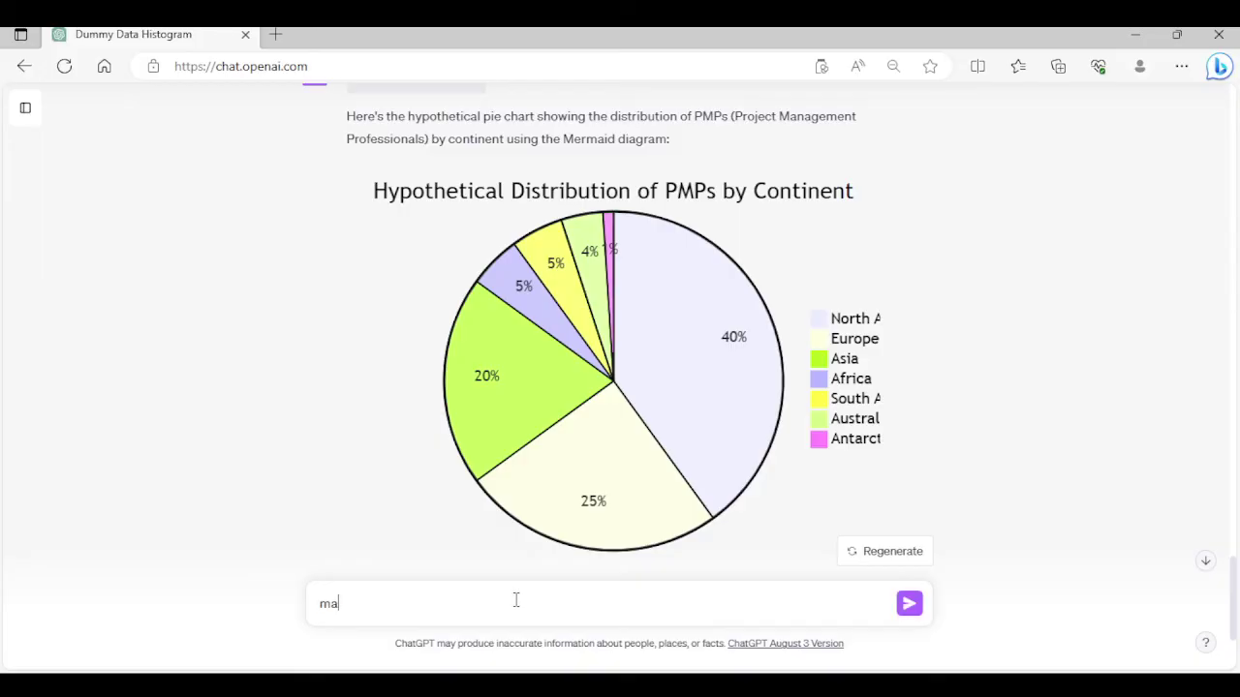
type("ke a histogram based on ")
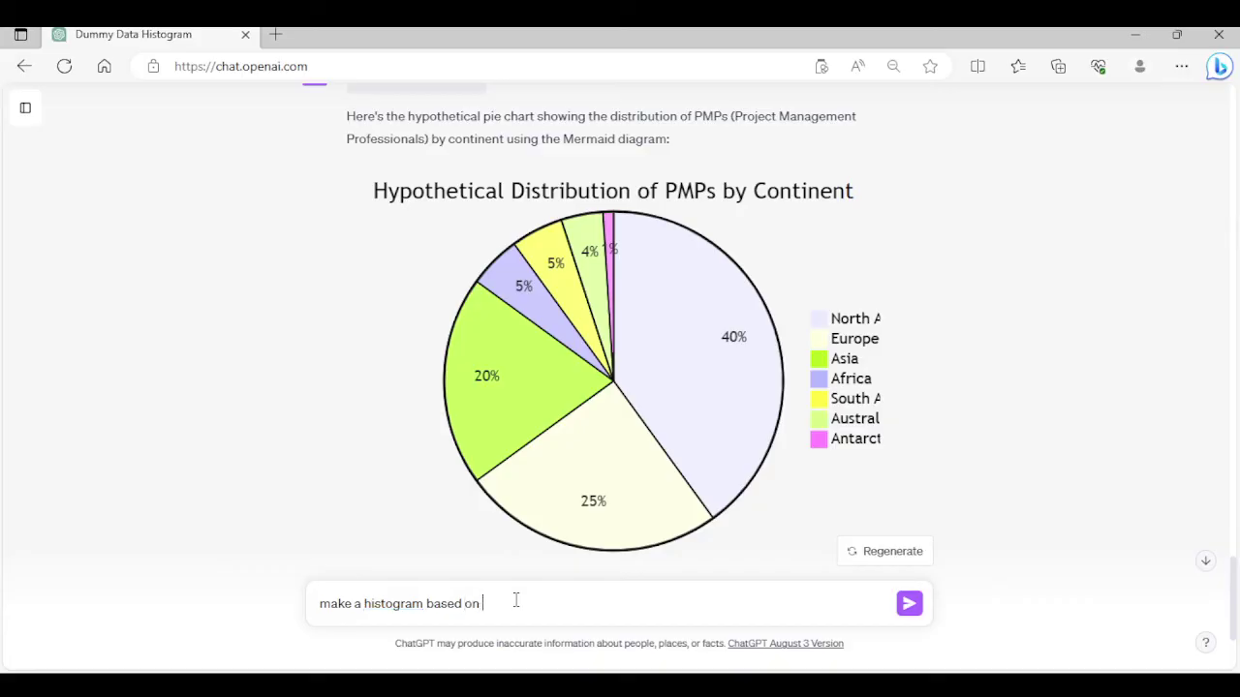
type("a population of 1.4 million")
key("Return")
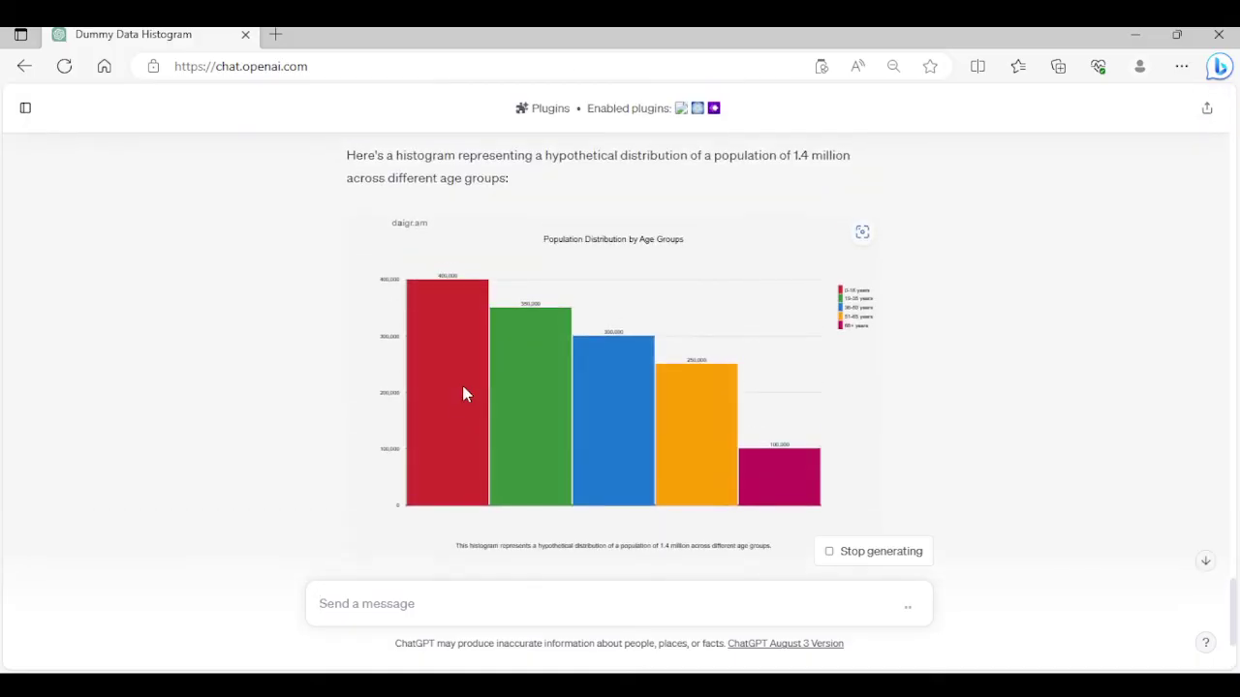
Check the age-group histogram's closing note and send the prompt "1.4 million PMPs. Create a histogram showing the reguoinal breakdown"
scroll(490, 387, "down", 3)
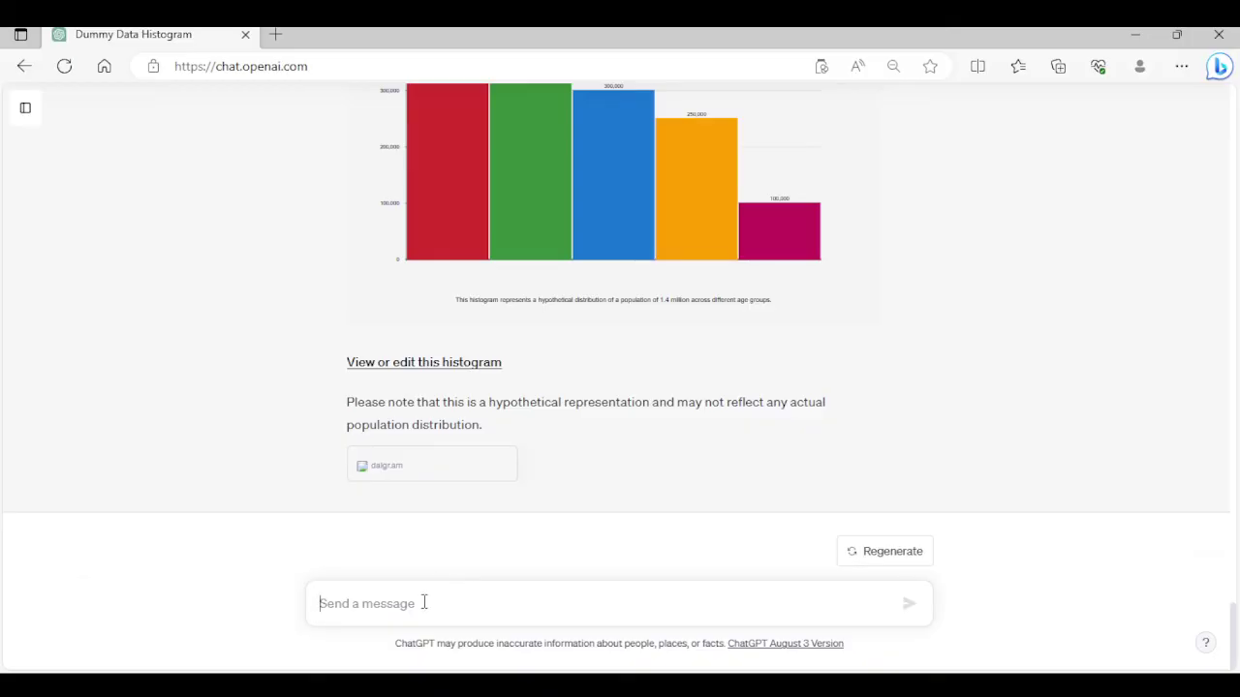
type("t")
type(".4 million PMPs. Create")
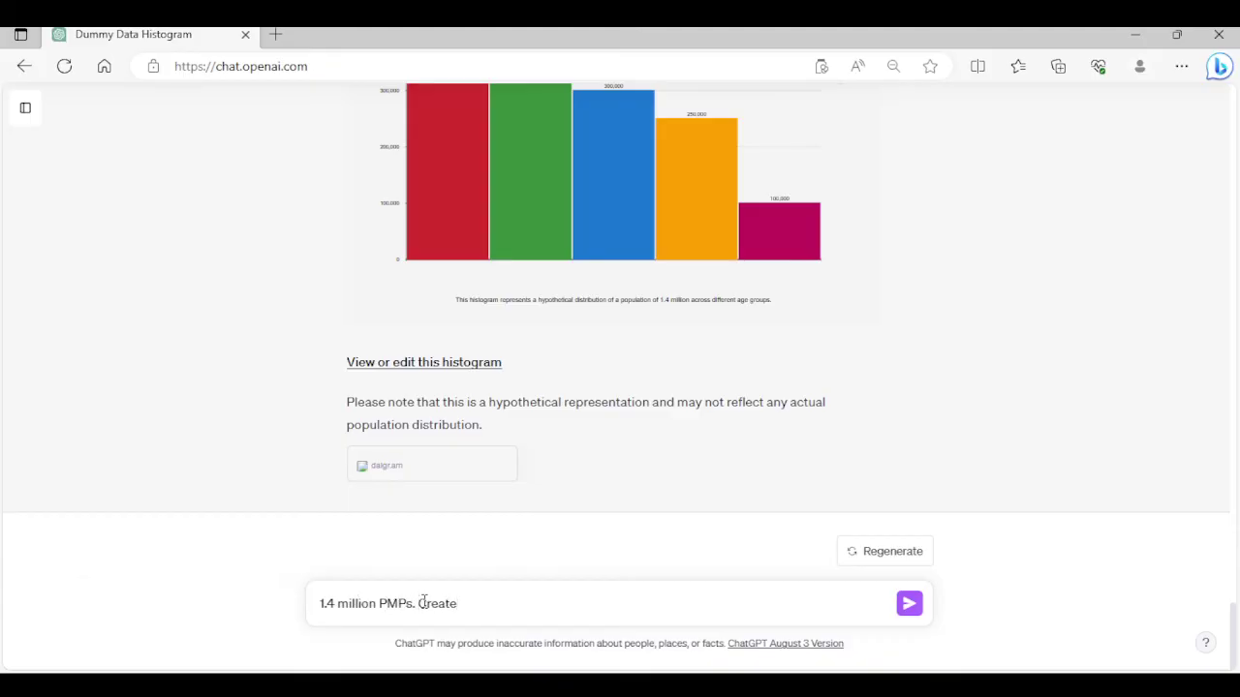
type(" a histogram showing t")
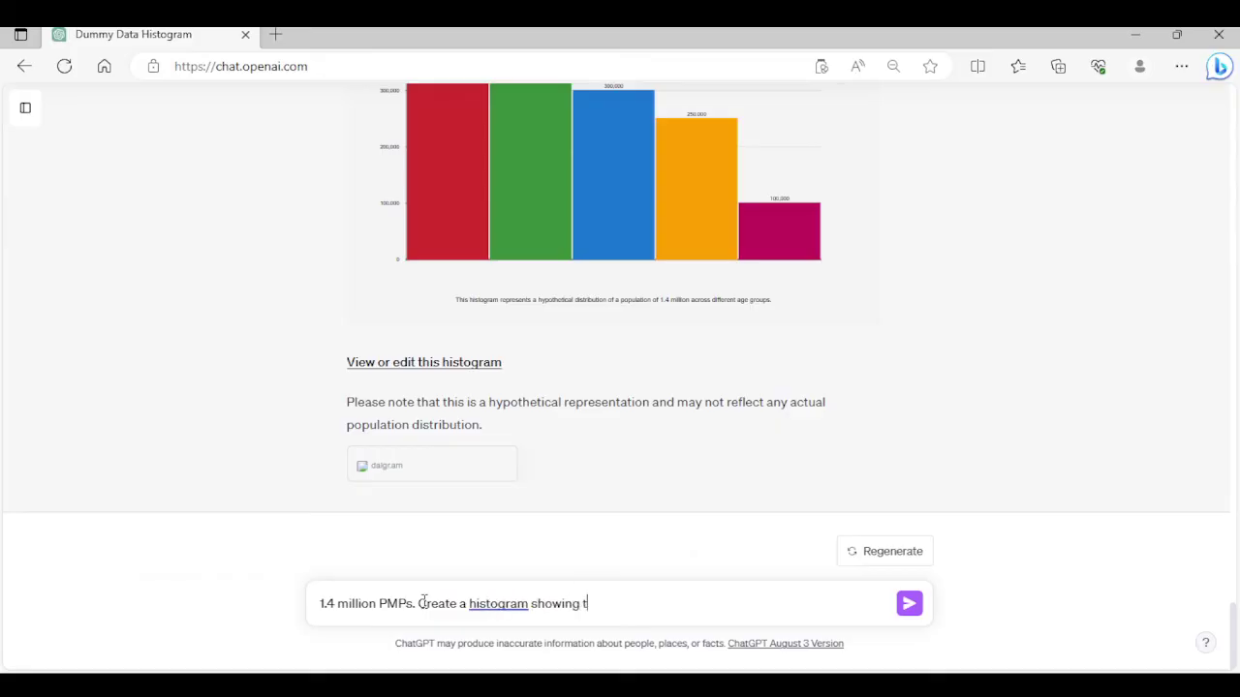
type("he reguoinal break")
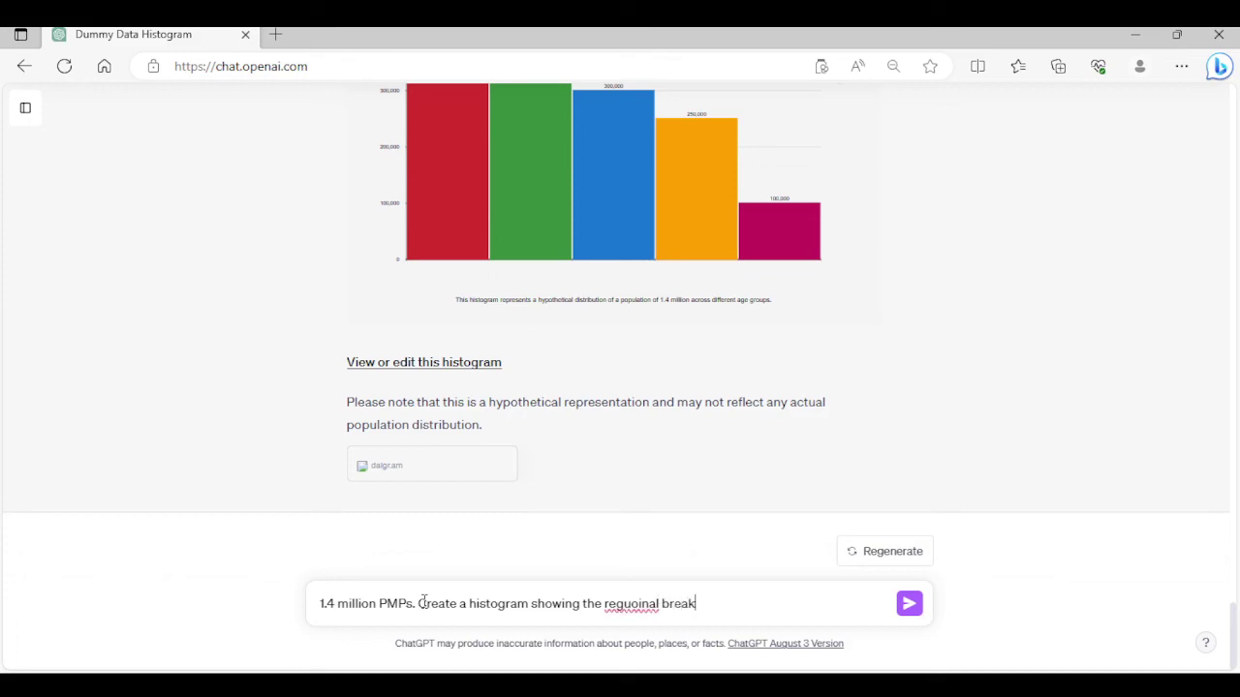
type("dow")
type("n")
key("Return")
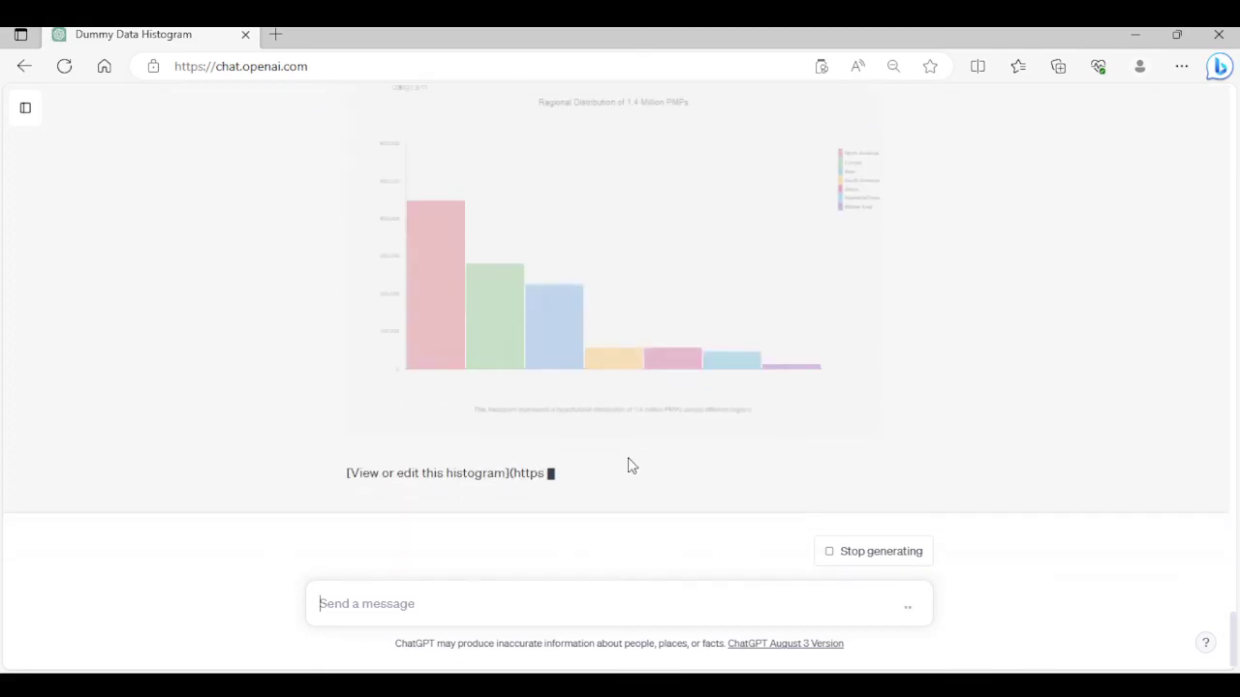
Enlarge the page and examine the regional PMP histogram, including its title, bars and region legend
key("ctrl+plus")
key("ctrl+plus")
scroll(558, 395, "up", 3)
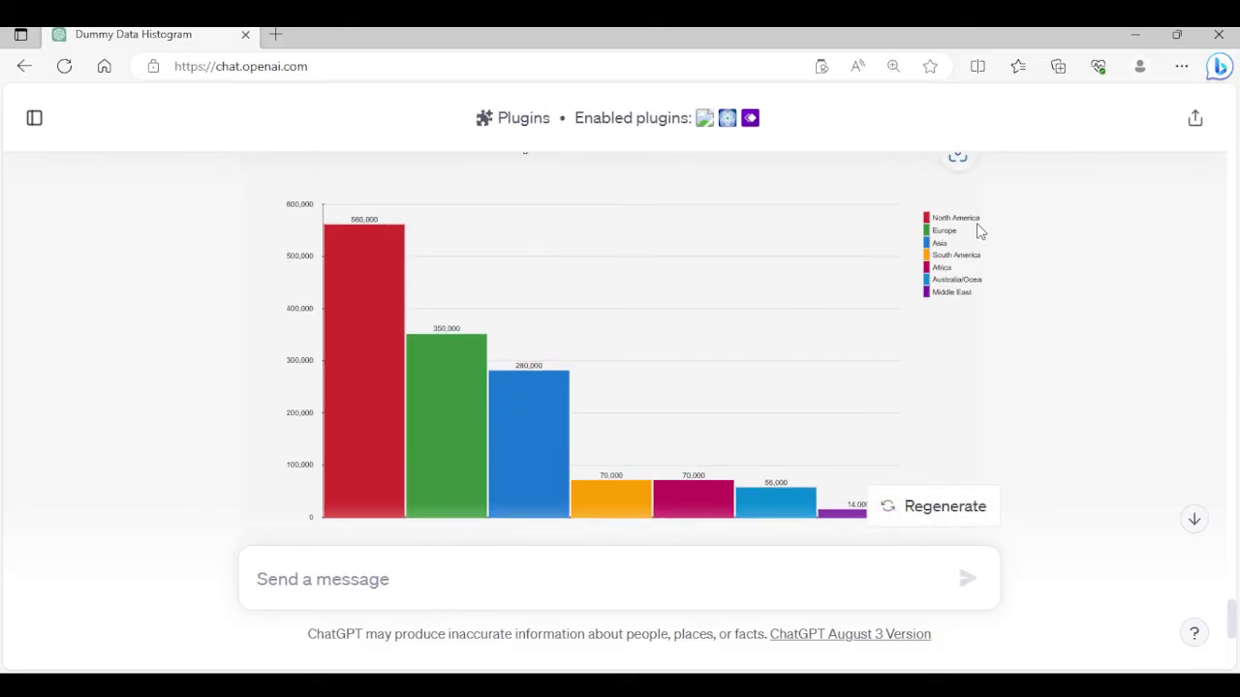
scroll(966, 242, "up", 1)
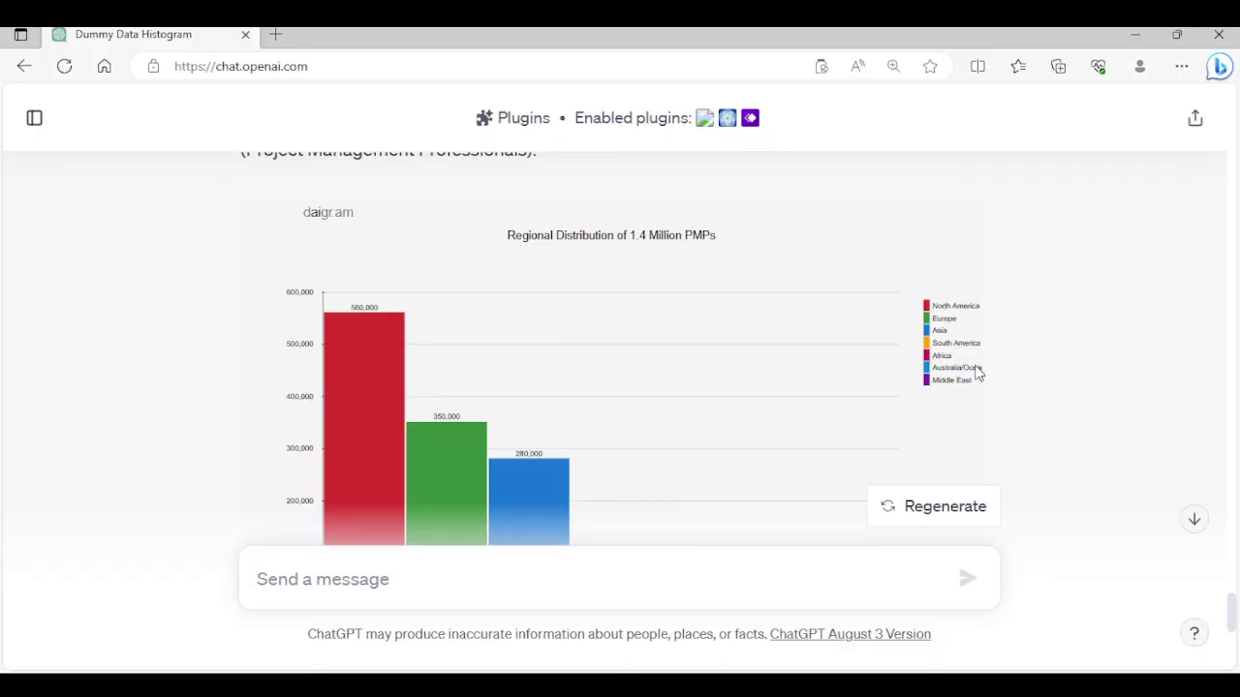
scroll(648, 338, "down", 2)
scroll(648, 337, "down", 4)
Review the earlier responses in the conversation, from the PMPs-by-continent pie chart back to the first dummy data histogram
scroll(616, 437, "up", 10)
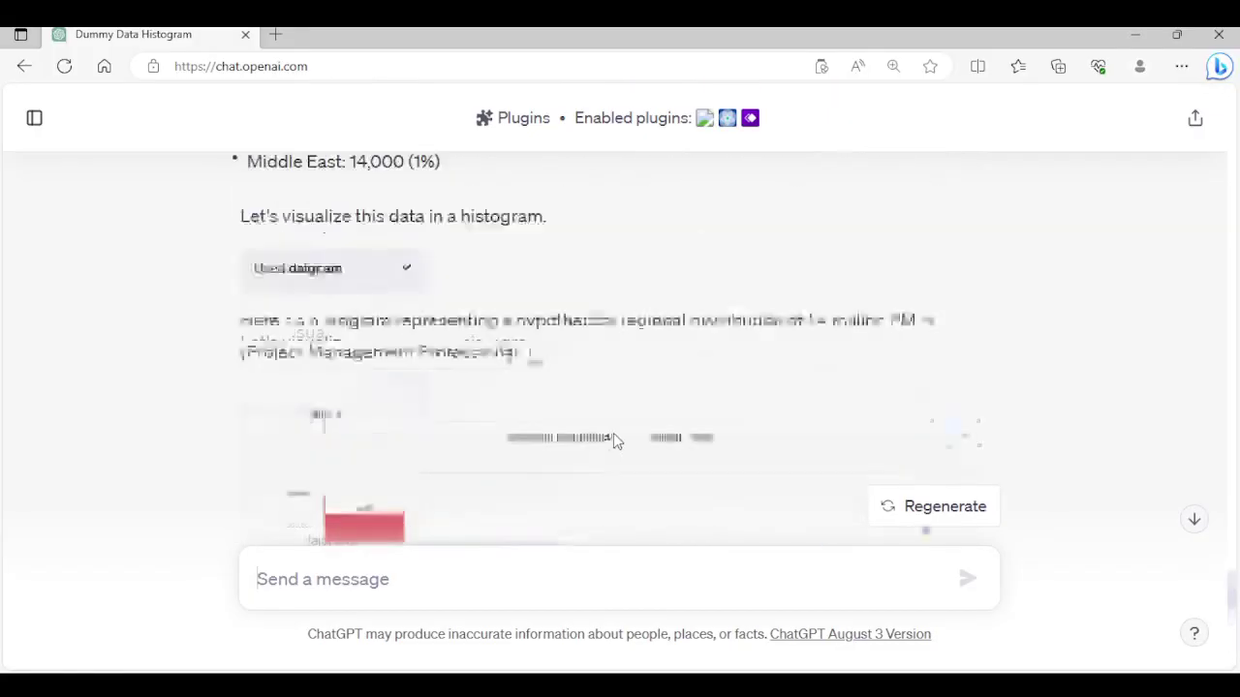
scroll(581, 423, "up", 5)
scroll(568, 423, "down", 15)
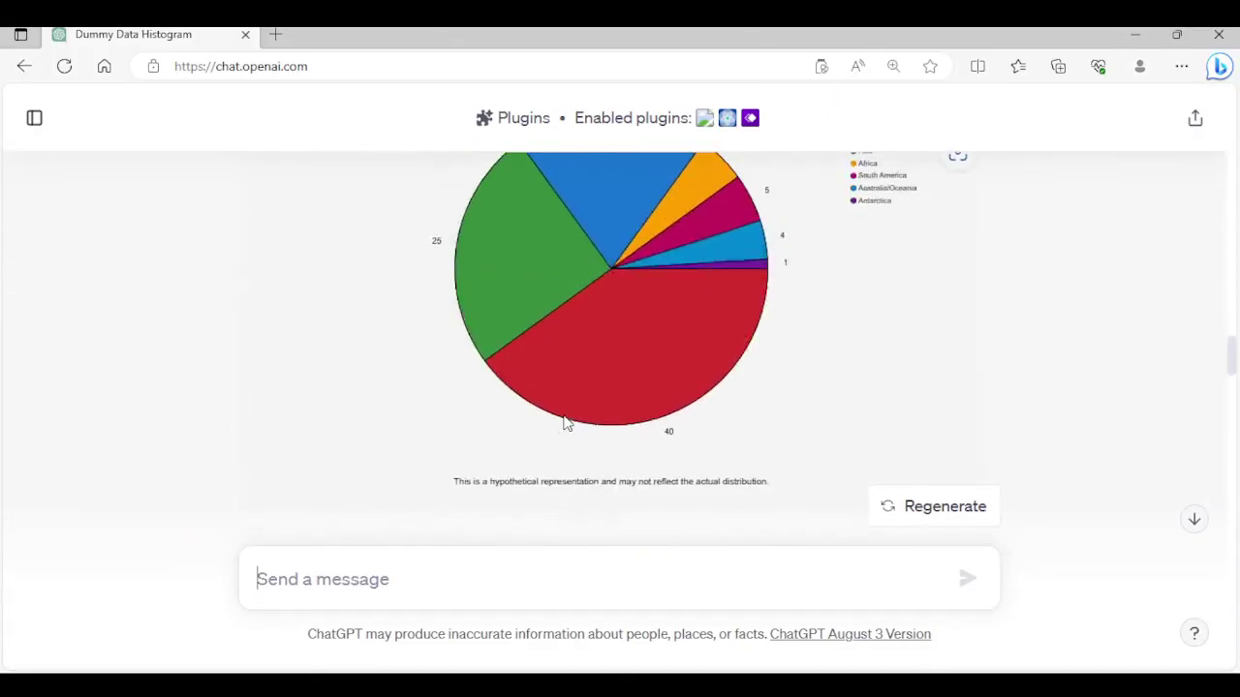
scroll(559, 421, "up", 5)
scroll(559, 421, "up", 20)
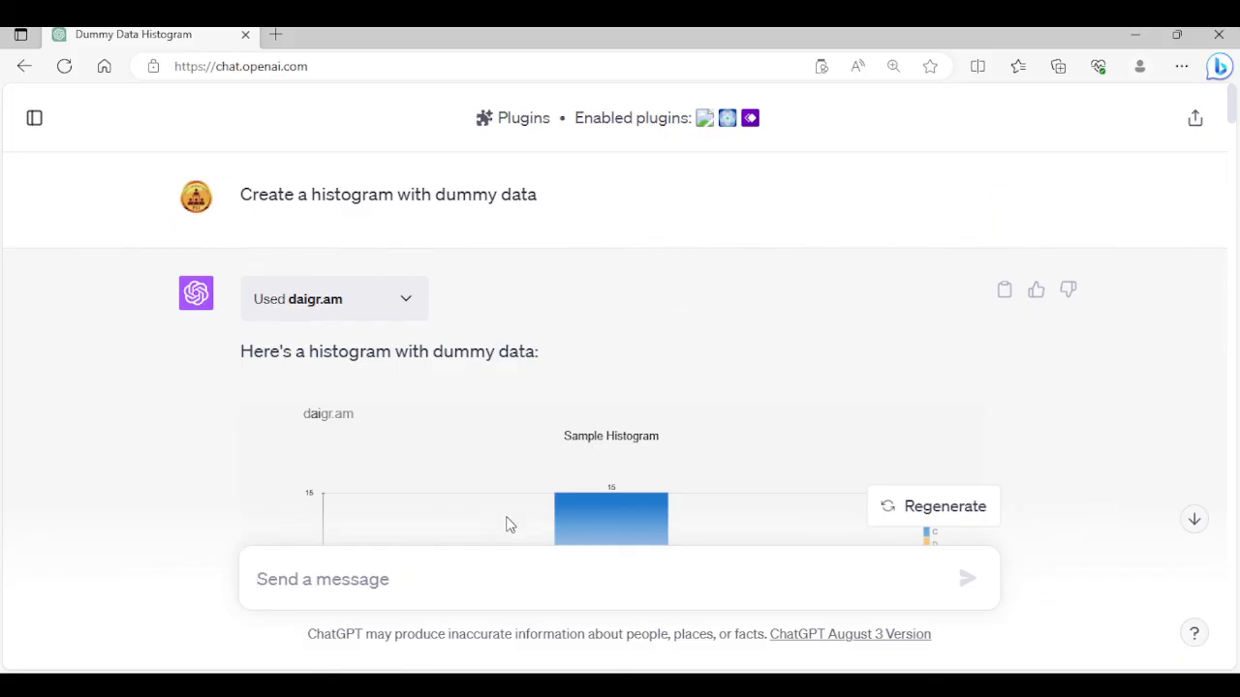
scroll(456, 358, "down", 5)
scroll(450, 397, "up", 1)
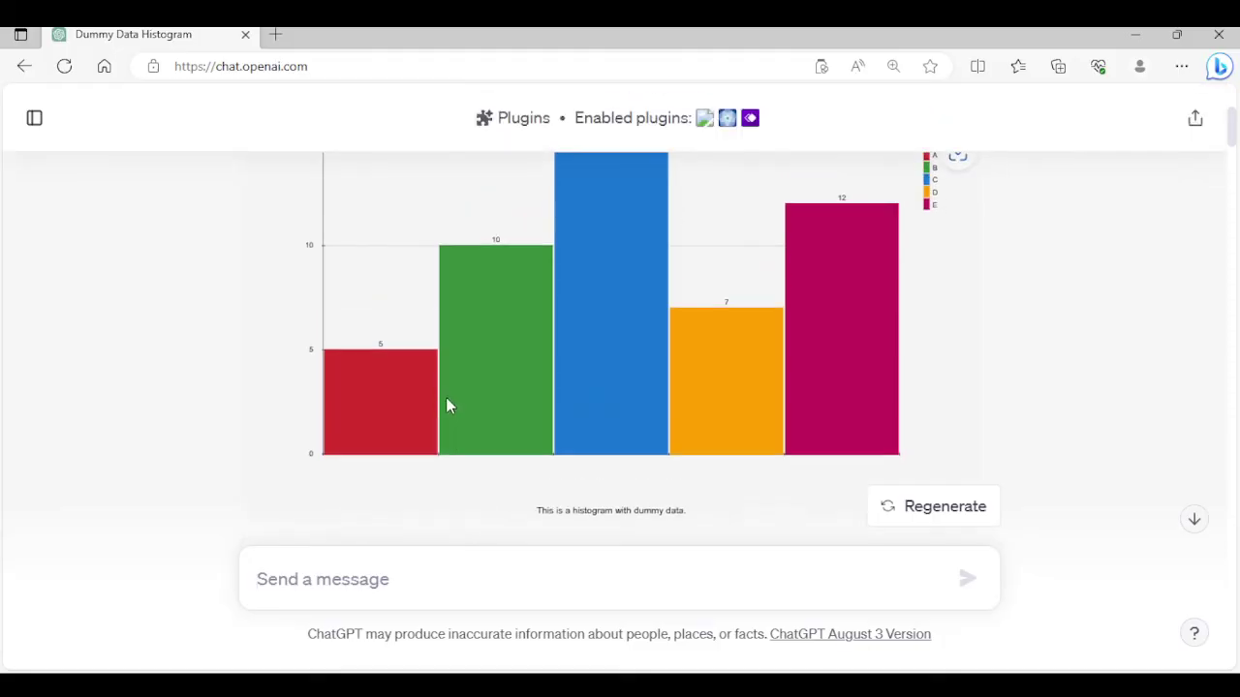